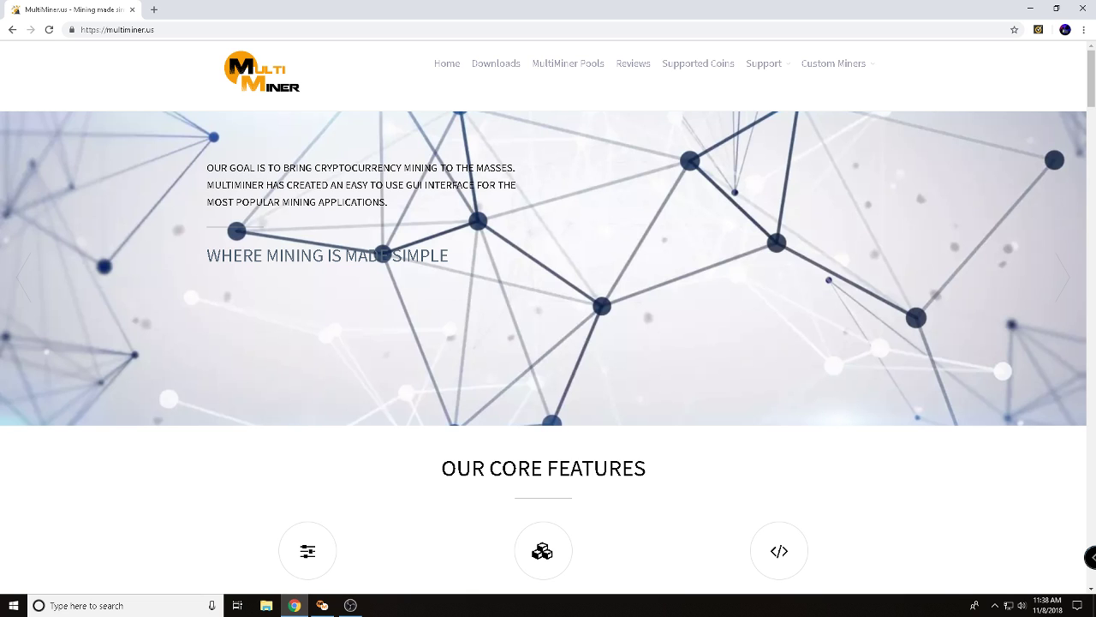
Scroll through the current MultiMiner.us page, then go to the Supported Coins page
{"action": "scroll", "coordinate": [549, 317], "scroll_direction": "down", "scroll_amount": 4}
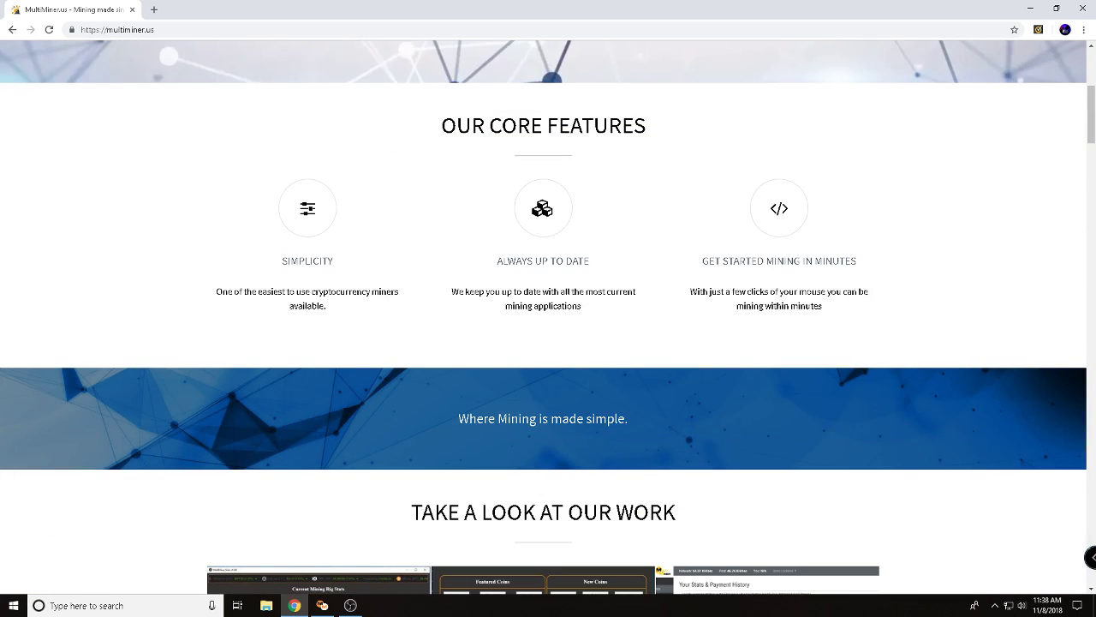
{"action": "scroll", "coordinate": [548, 317], "scroll_direction": "down", "scroll_amount": 3}
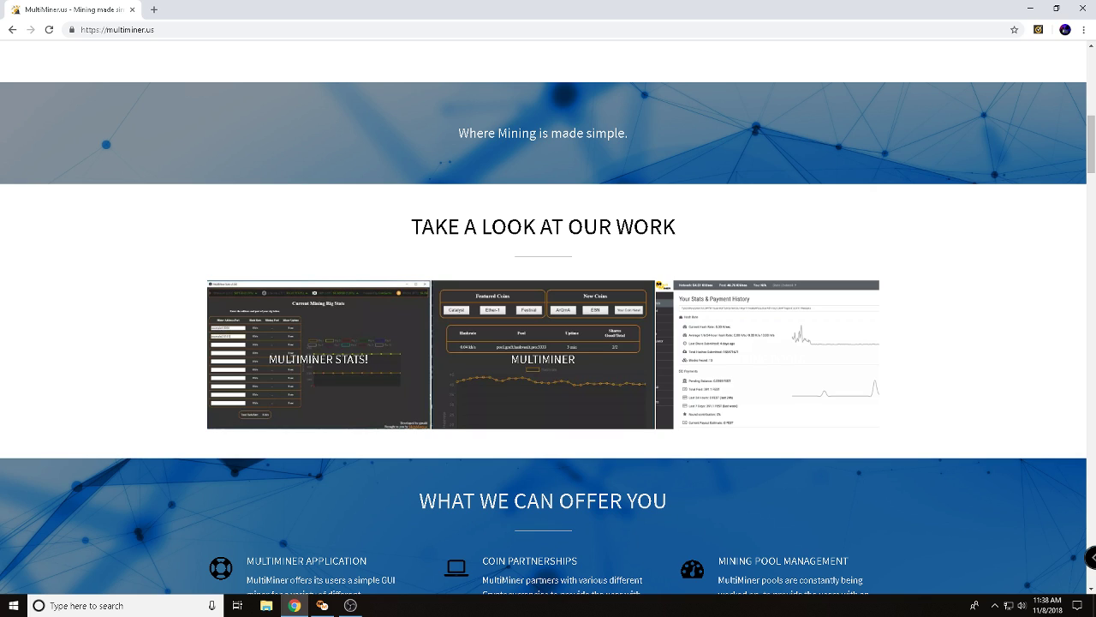
{"action": "scroll", "coordinate": [548, 171], "scroll_direction": "down", "scroll_amount": 3}
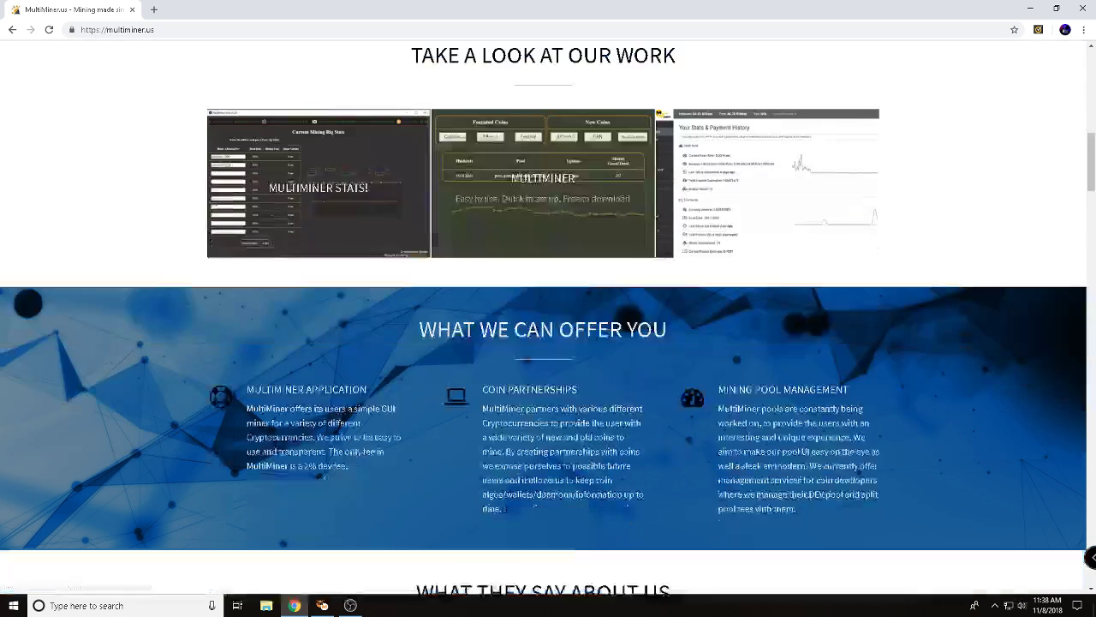
{"action": "scroll", "coordinate": [578, 324], "scroll_direction": "down", "scroll_amount": 1}
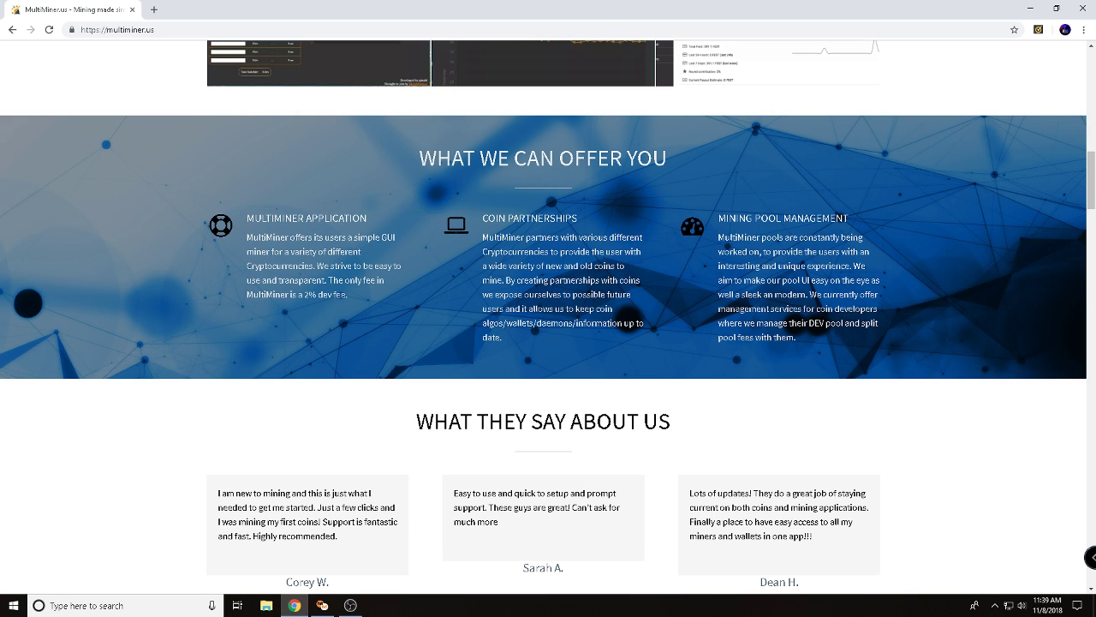
{"action": "scroll", "coordinate": [548, 342], "scroll_direction": "down", "scroll_amount": 4}
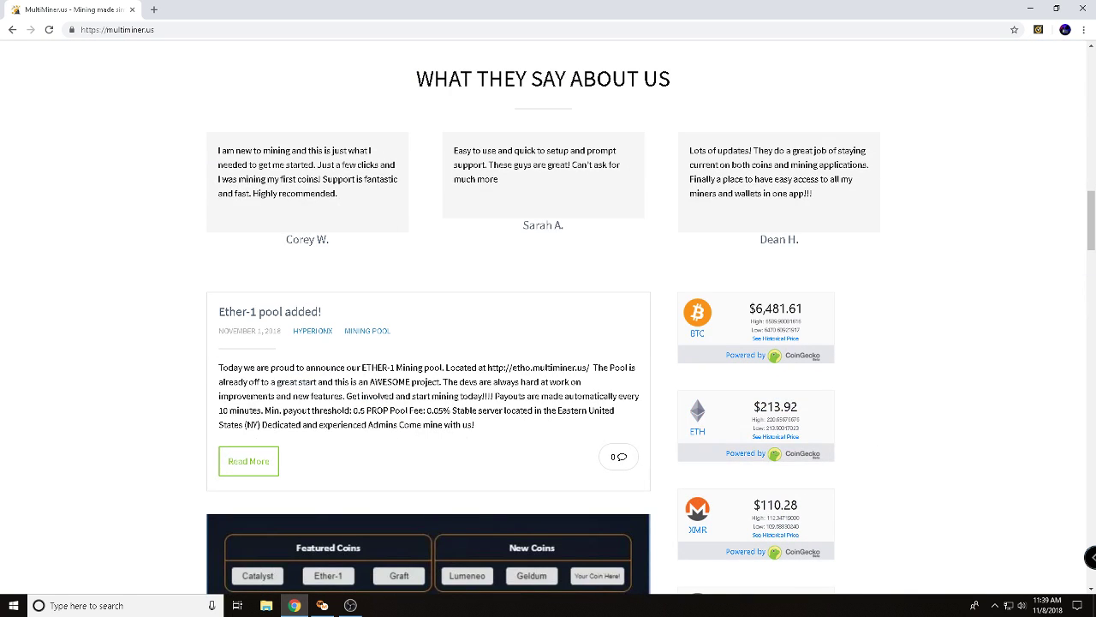
{"action": "scroll", "coordinate": [548, 343], "scroll_direction": "down", "scroll_amount": 4}
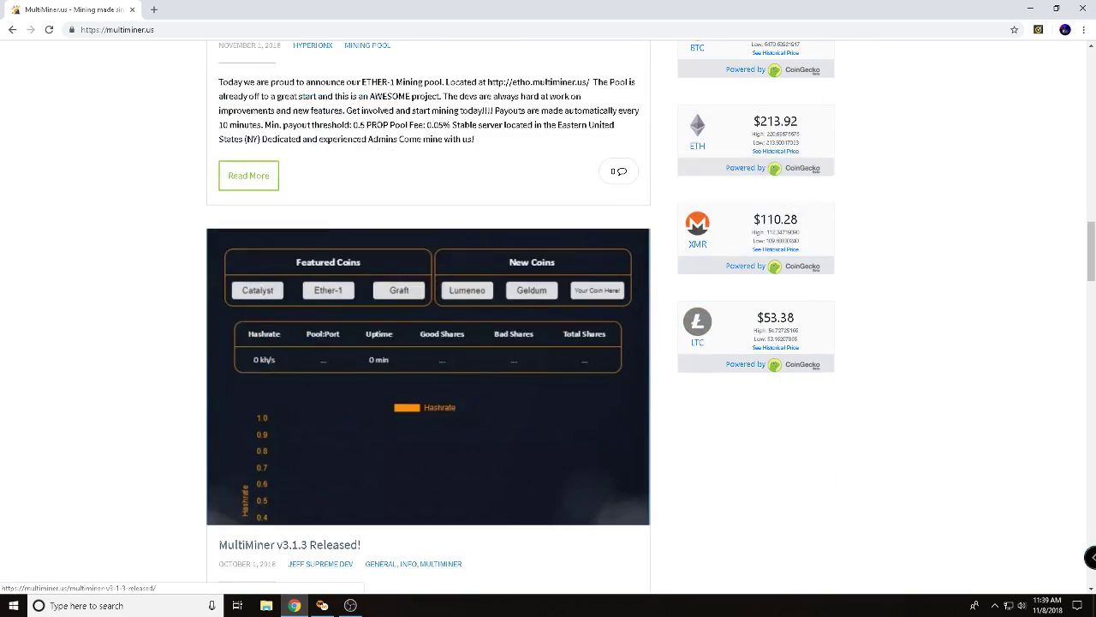
{"action": "scroll", "coordinate": [548, 342], "scroll_direction": "down", "scroll_amount": 11}
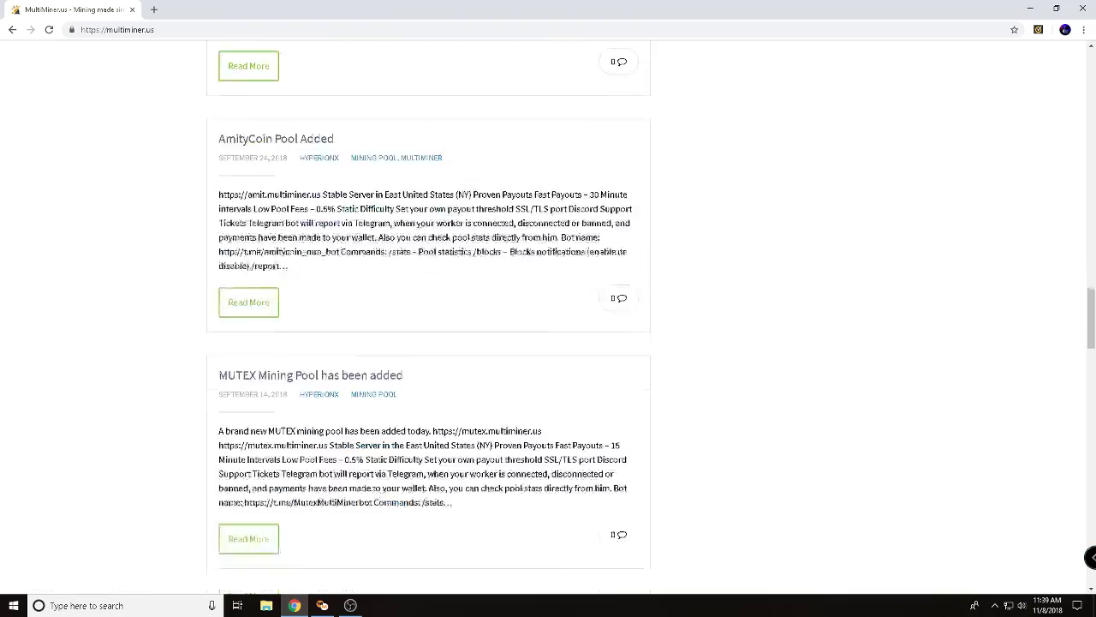
{"action": "scroll", "coordinate": [548, 343], "scroll_direction": "down", "scroll_amount": 4}
{"action": "scroll", "coordinate": [548, 342], "scroll_direction": "up", "scroll_amount": 15}
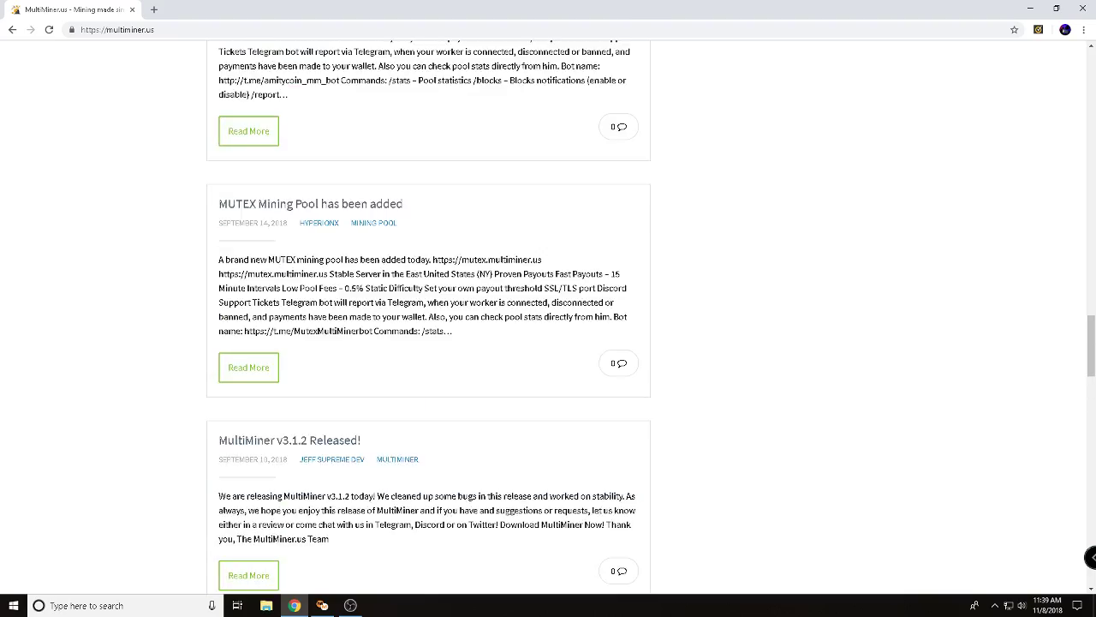
{"action": "scroll", "coordinate": [548, 343], "scroll_direction": "up", "scroll_amount": 16}
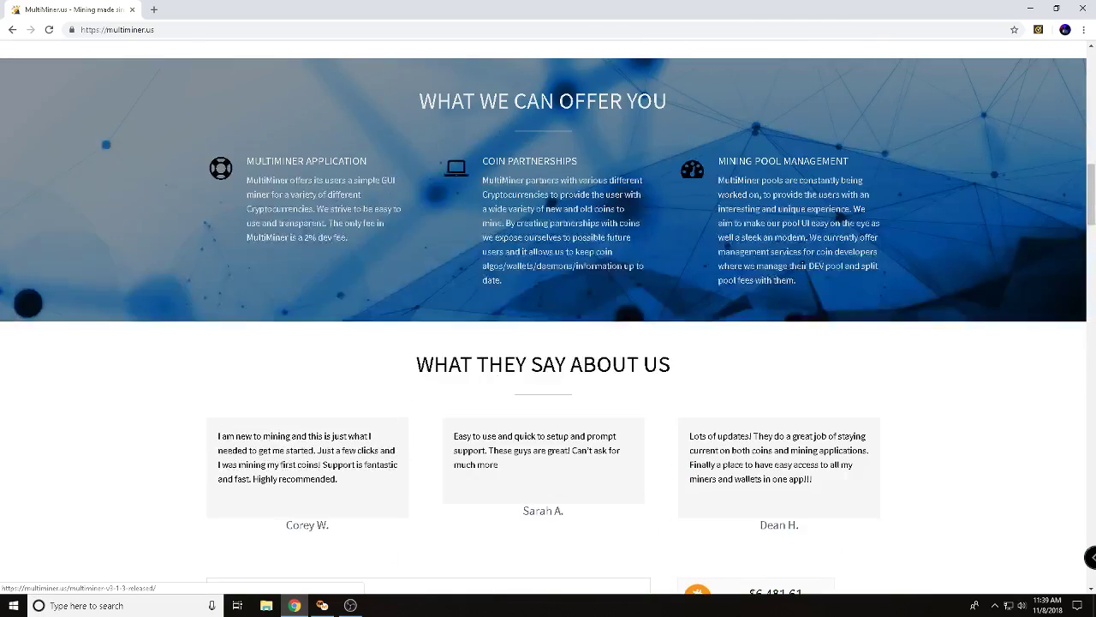
{"action": "scroll", "coordinate": [548, 343], "scroll_direction": "up", "scroll_amount": 2}
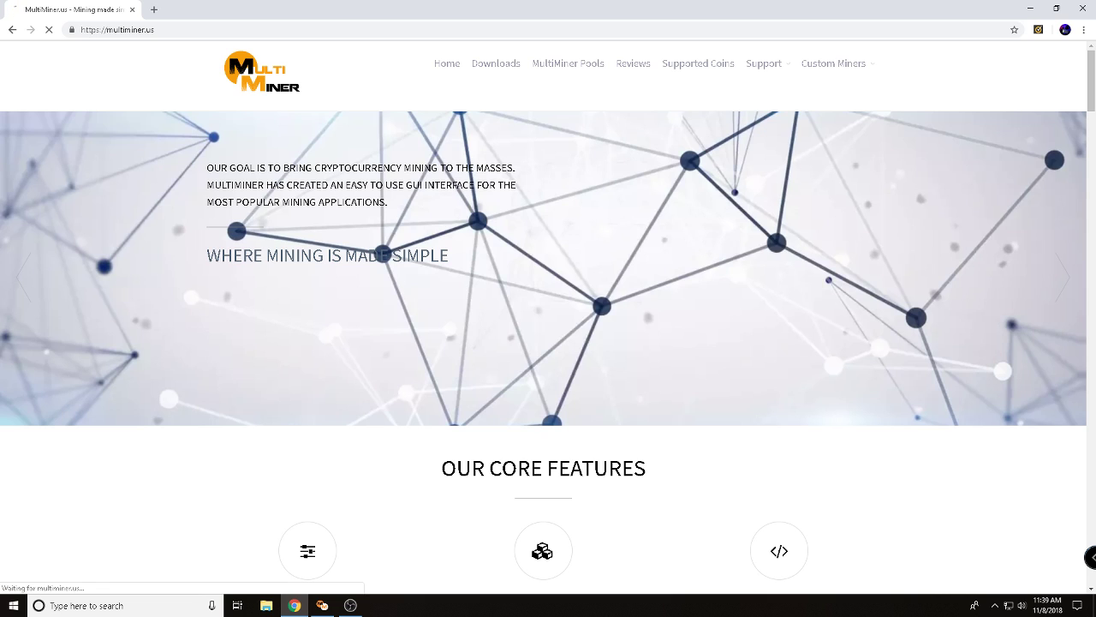
{"action": "left_click", "coordinate": [698, 64]}
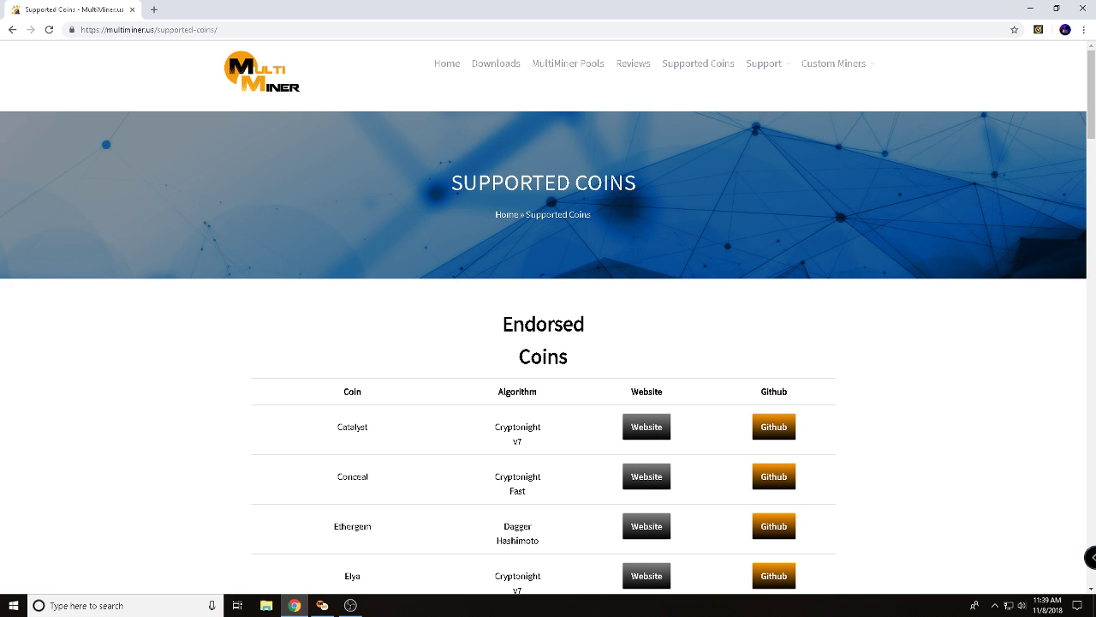
Highlight Ether-1 in the supported coins table and scroll through the full coin list
{"action": "scroll", "coordinate": [548, 343], "scroll_direction": "down", "scroll_amount": 2}
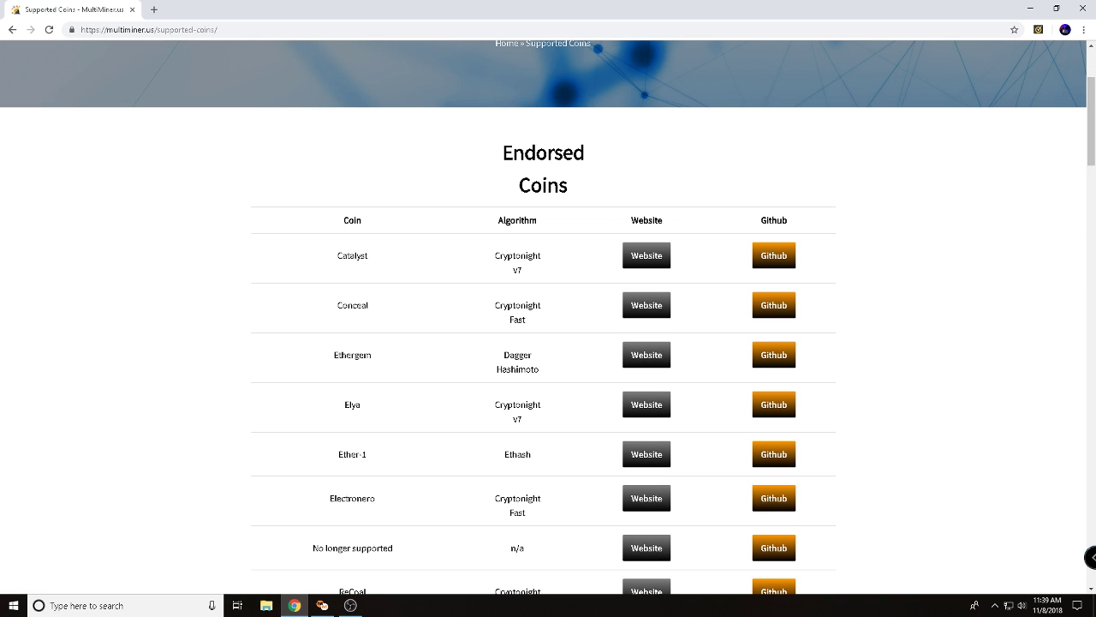
{"action": "scroll", "coordinate": [548, 342], "scroll_direction": "down", "scroll_amount": 1}
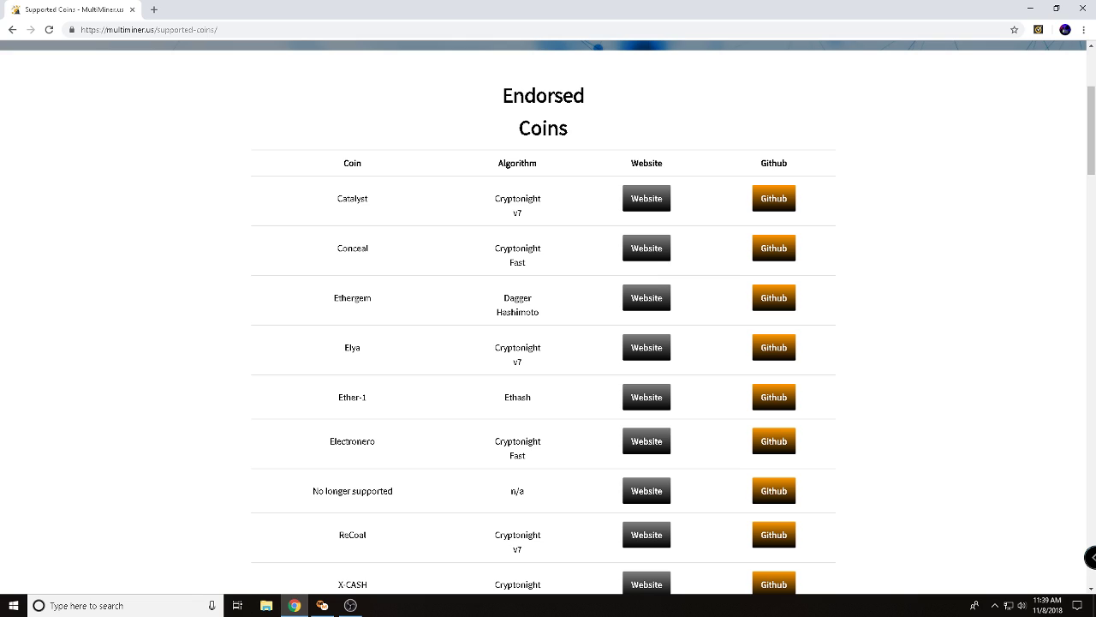
{"action": "triple_click", "coordinate": [352, 396]}
{"action": "scroll", "coordinate": [548, 343], "scroll_direction": "down", "scroll_amount": 7}
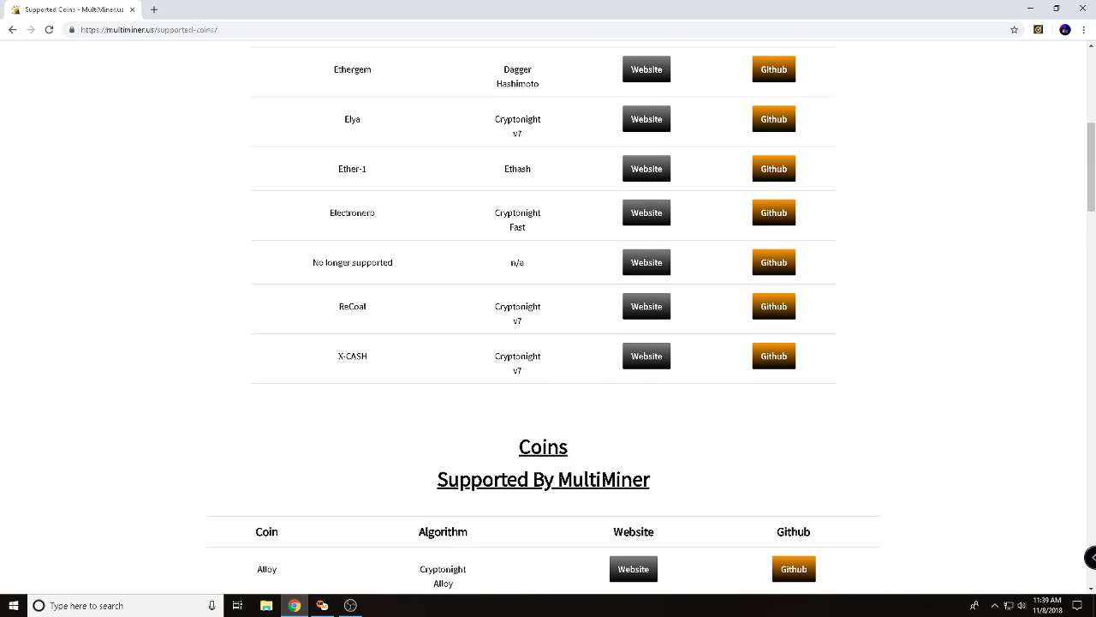
{"action": "scroll", "coordinate": [548, 343], "scroll_direction": "down", "scroll_amount": 1}
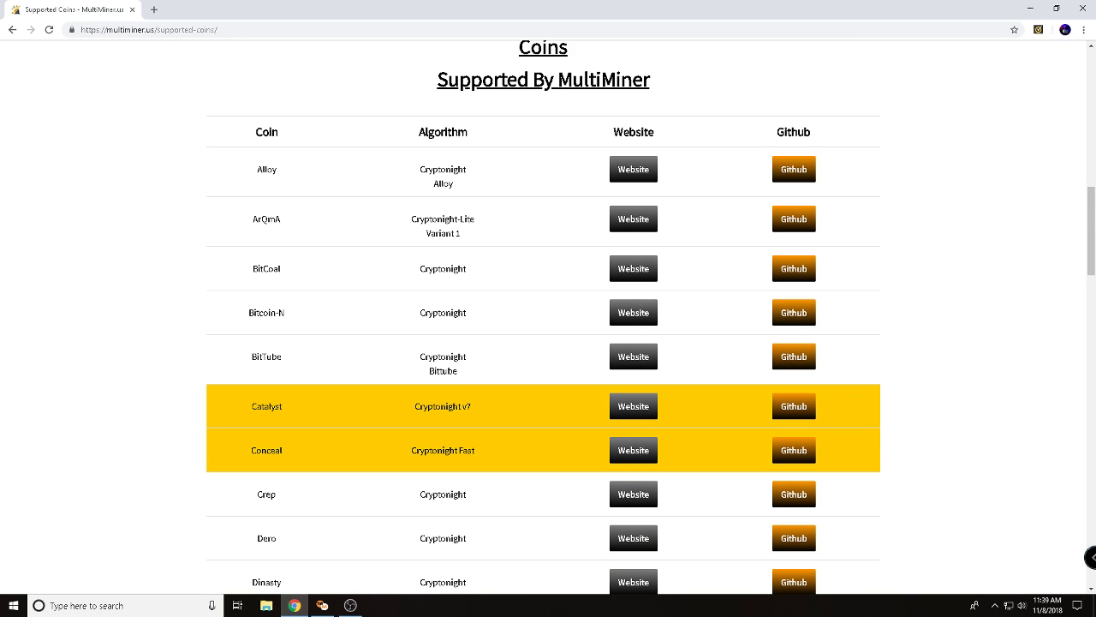
{"action": "scroll", "coordinate": [548, 343], "scroll_direction": "down", "scroll_amount": 5}
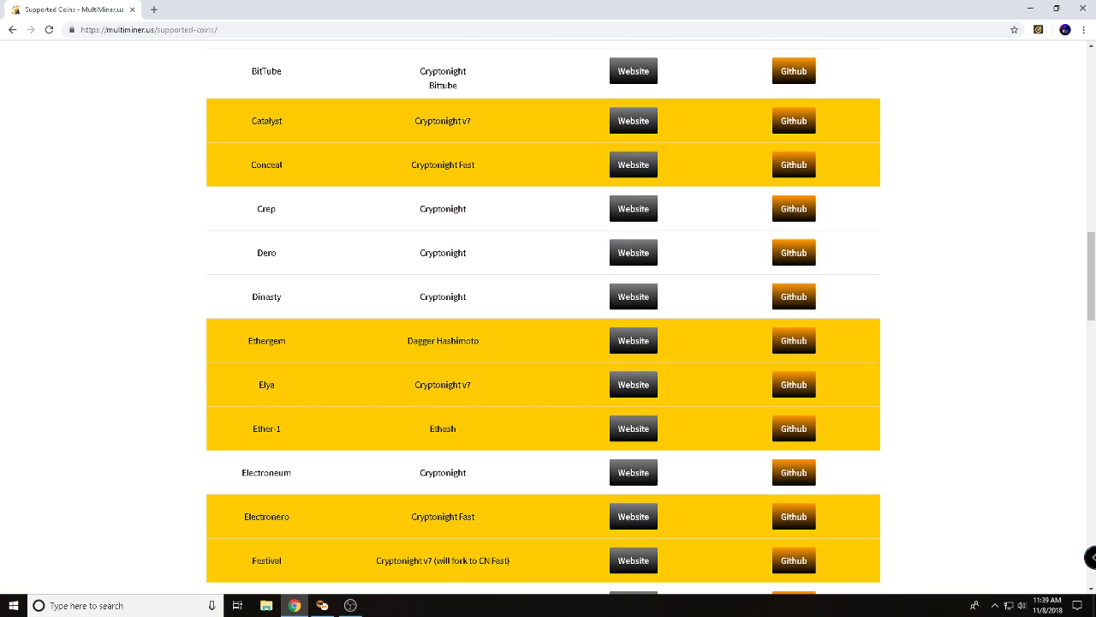
{"action": "scroll", "coordinate": [548, 342], "scroll_direction": "down", "scroll_amount": 2}
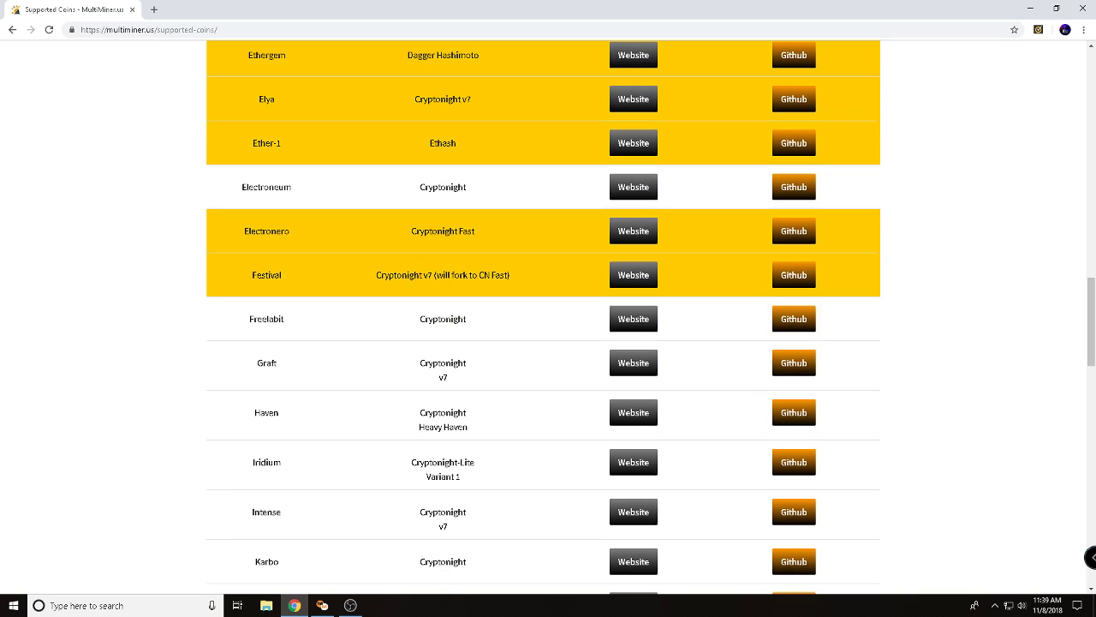
{"action": "scroll", "coordinate": [548, 343], "scroll_direction": "down", "scroll_amount": 5}
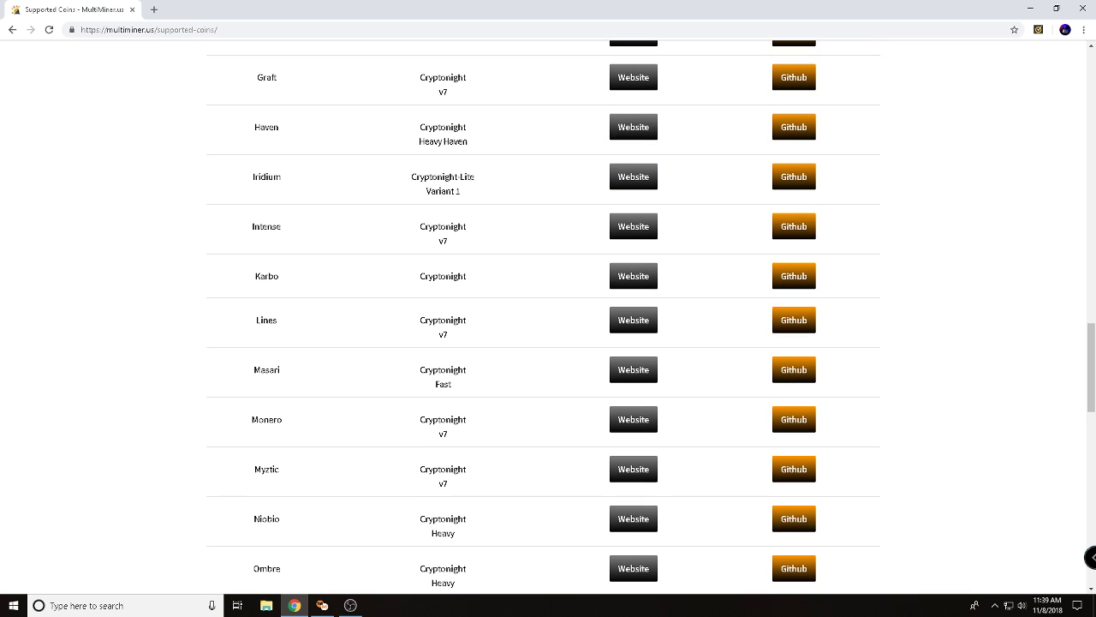
{"action": "scroll", "coordinate": [548, 342], "scroll_direction": "down", "scroll_amount": 5}
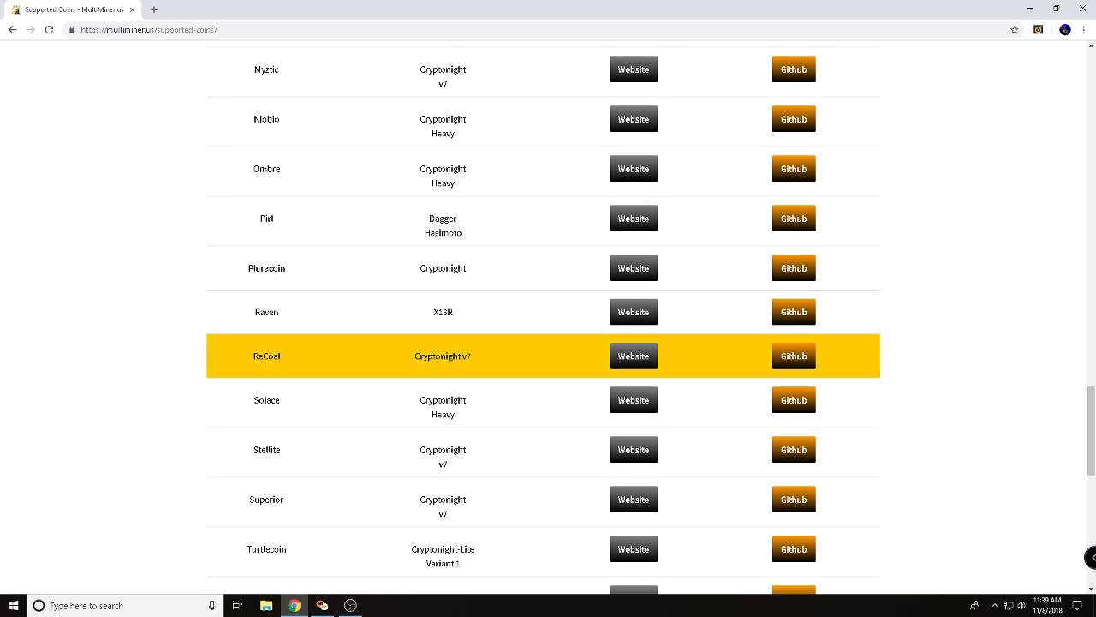
{"action": "scroll", "coordinate": [548, 317], "scroll_direction": "up", "scroll_amount": 12}
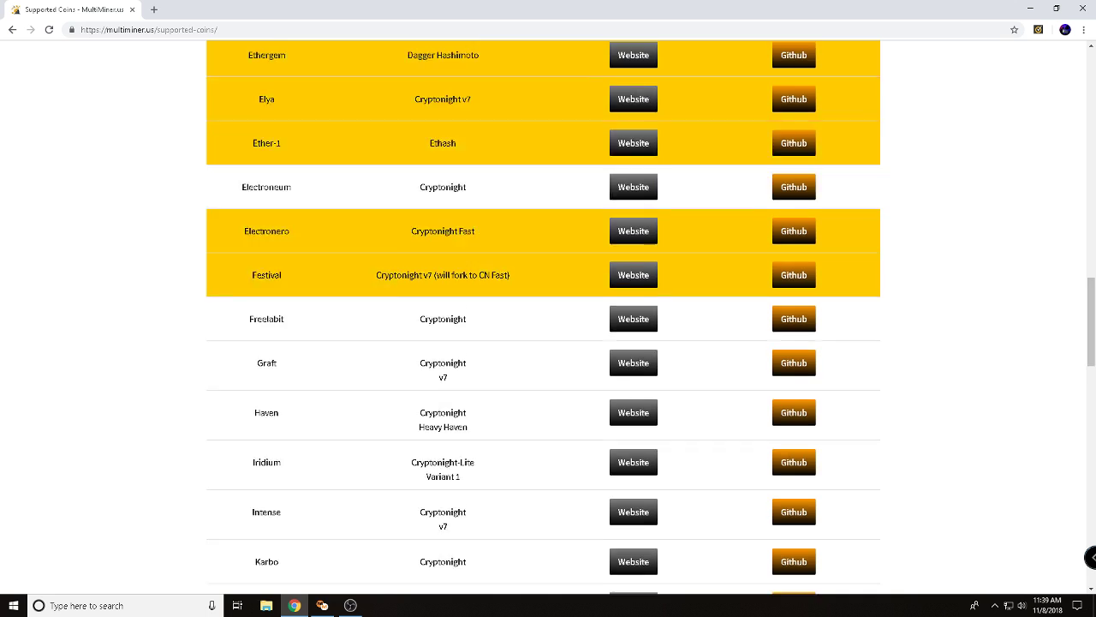
{"action": "scroll", "coordinate": [548, 317], "scroll_direction": "up", "scroll_amount": 18}
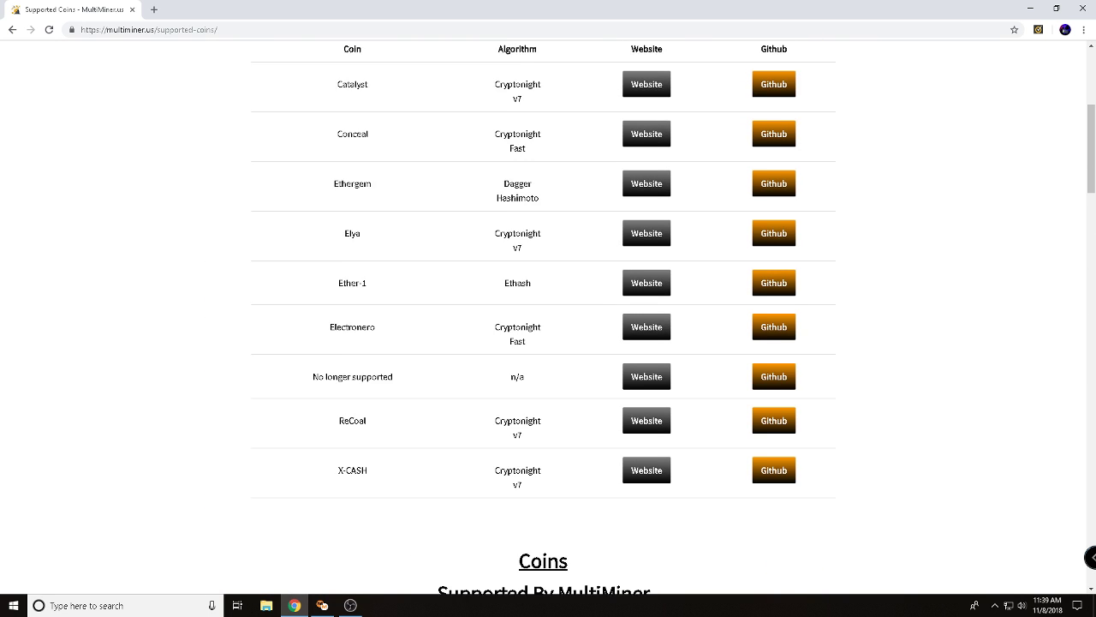
{"action": "scroll", "coordinate": [548, 317], "scroll_direction": "up", "scroll_amount": 6}
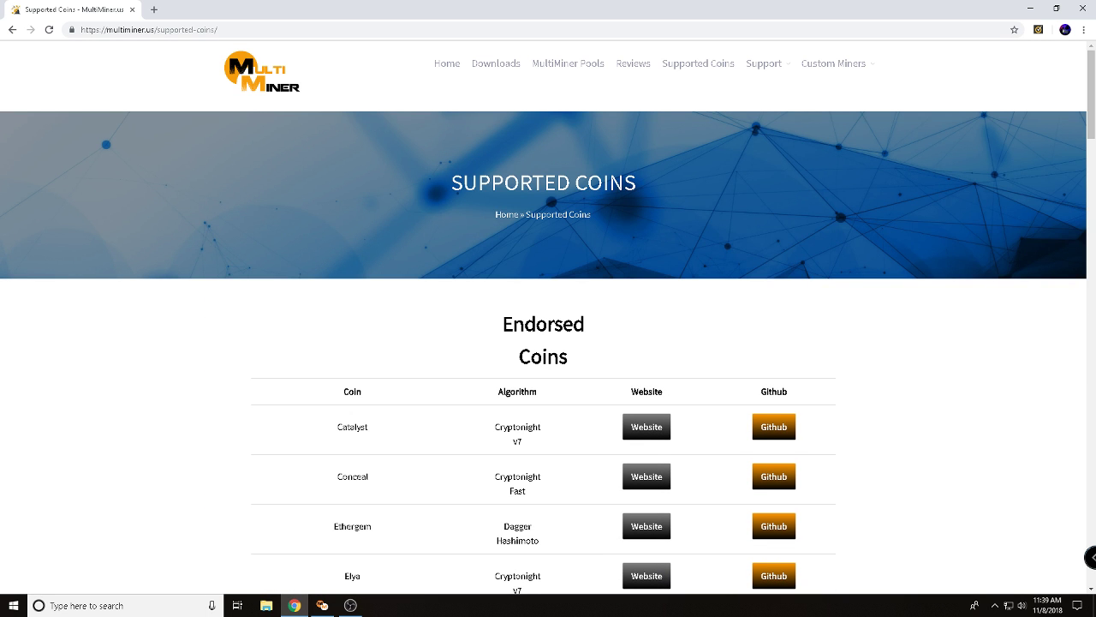
Visit the Support Tickets page, then the Custom Miners page
{"action": "mouse_move", "coordinate": [764, 63]}
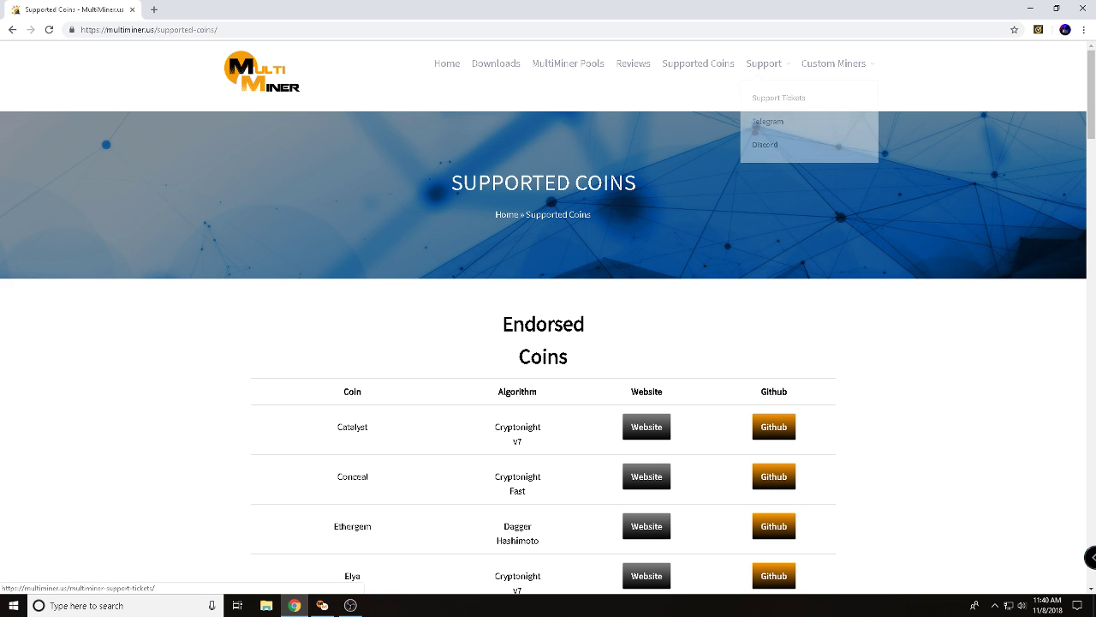
{"action": "left_click", "coordinate": [775, 99]}
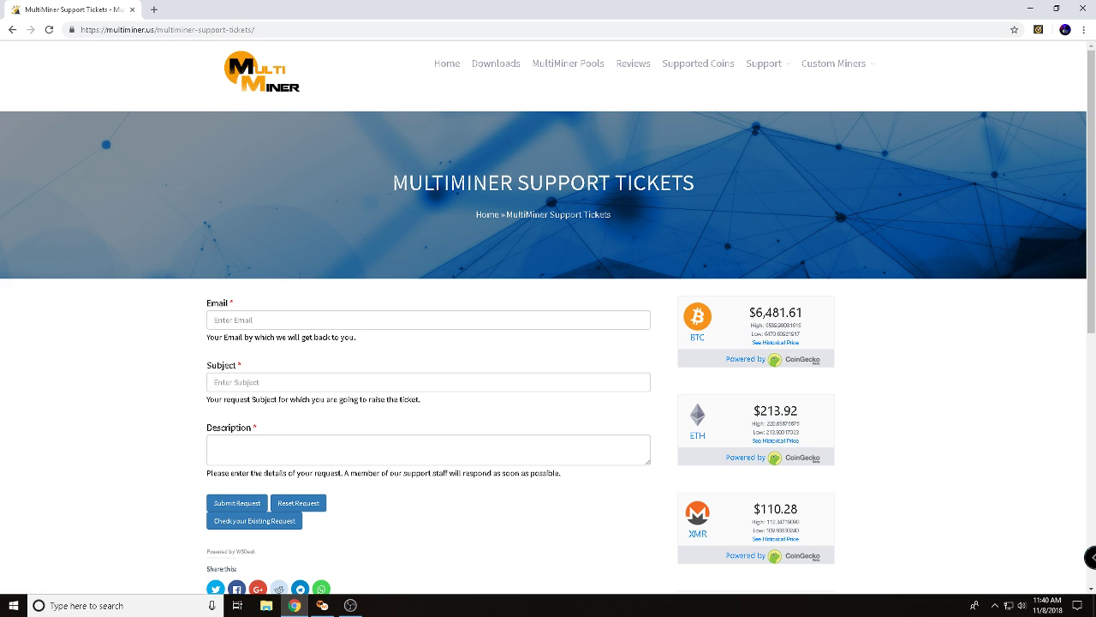
{"action": "left_click", "coordinate": [833, 63]}
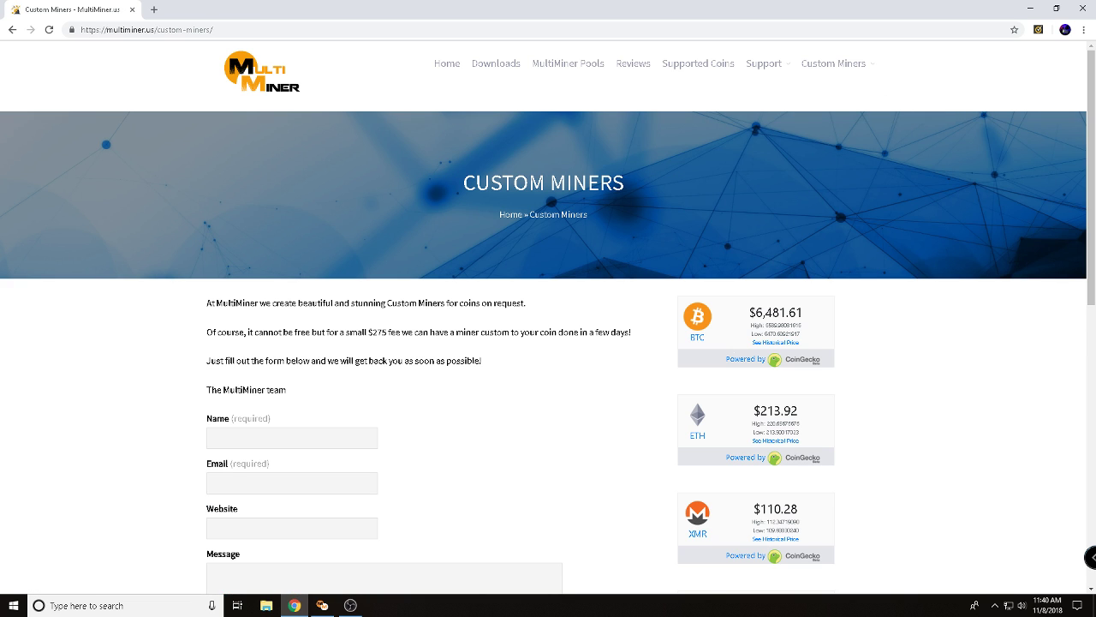
{"action": "mouse_move", "coordinate": [834, 64]}
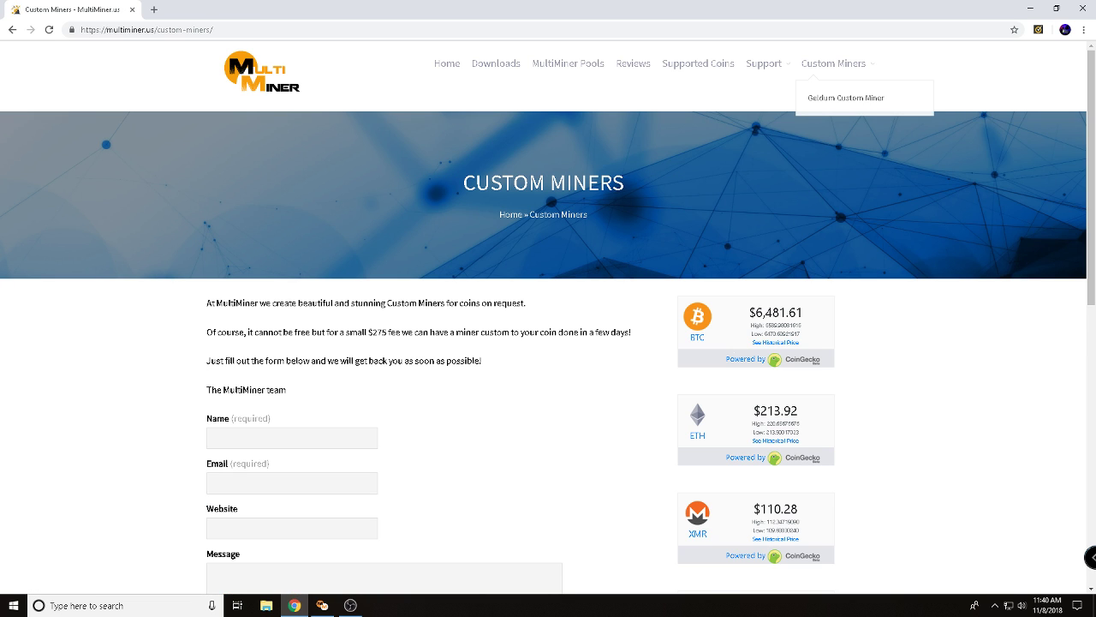
Bring up the MultiMiner Pools listing and scroll through its pools
{"action": "left_click", "coordinate": [568, 63]}
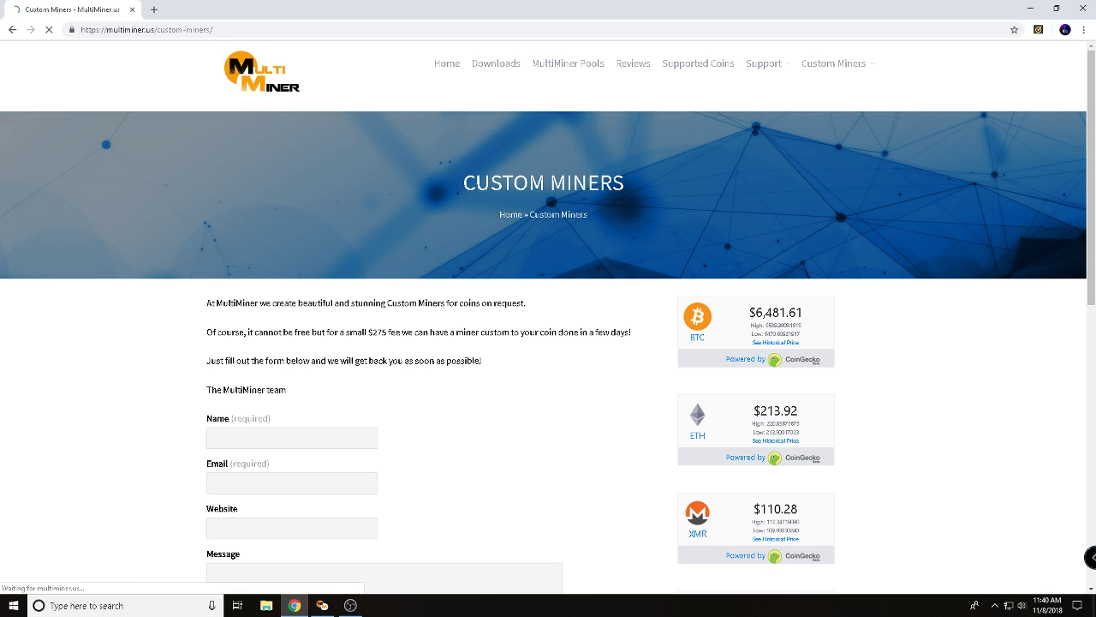
{"action": "scroll", "coordinate": [548, 343], "scroll_direction": "down", "scroll_amount": 5}
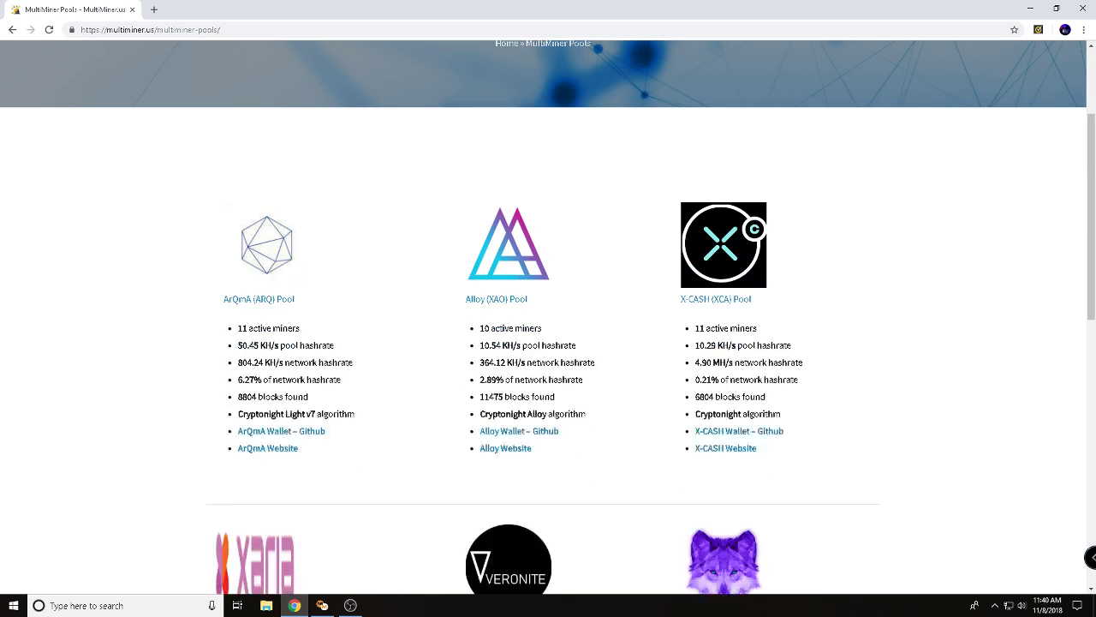
{"action": "scroll", "coordinate": [548, 343], "scroll_direction": "up", "scroll_amount": 5}
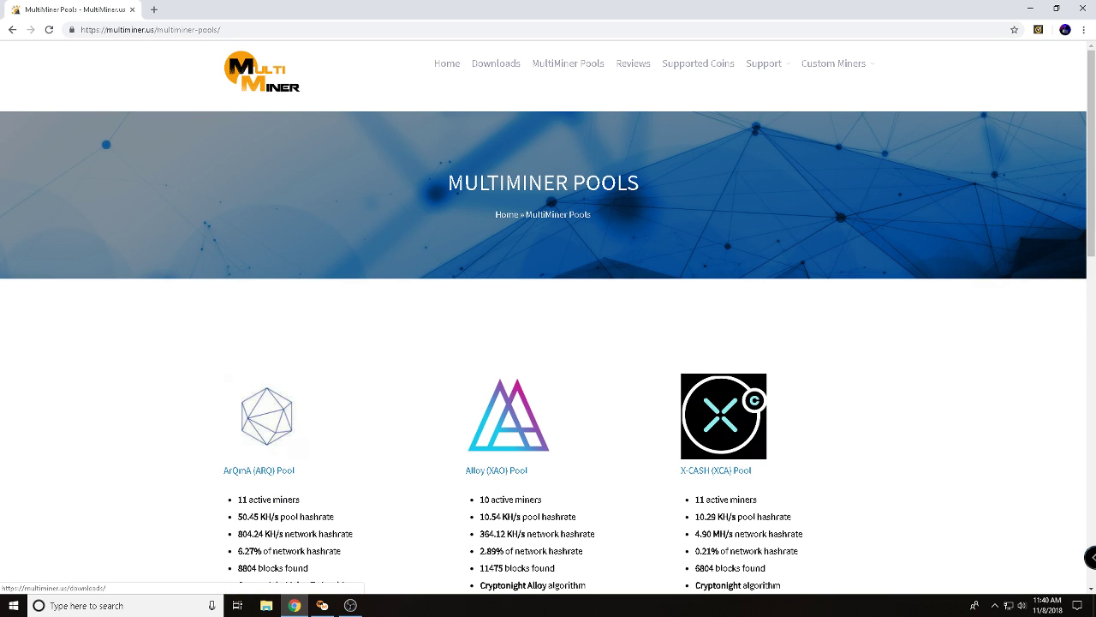
Read through the v3.1.3 Downloads page, then minimize Chrome to show the MultiMiner app
{"action": "left_click", "coordinate": [496, 63]}
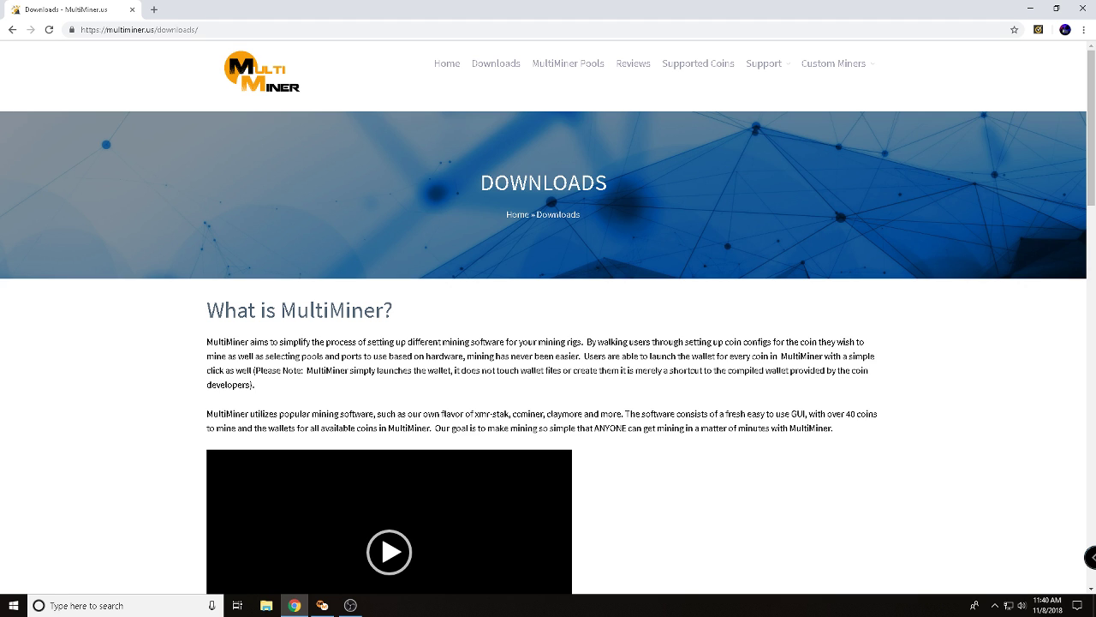
{"action": "scroll", "coordinate": [548, 342], "scroll_direction": "down", "scroll_amount": 2}
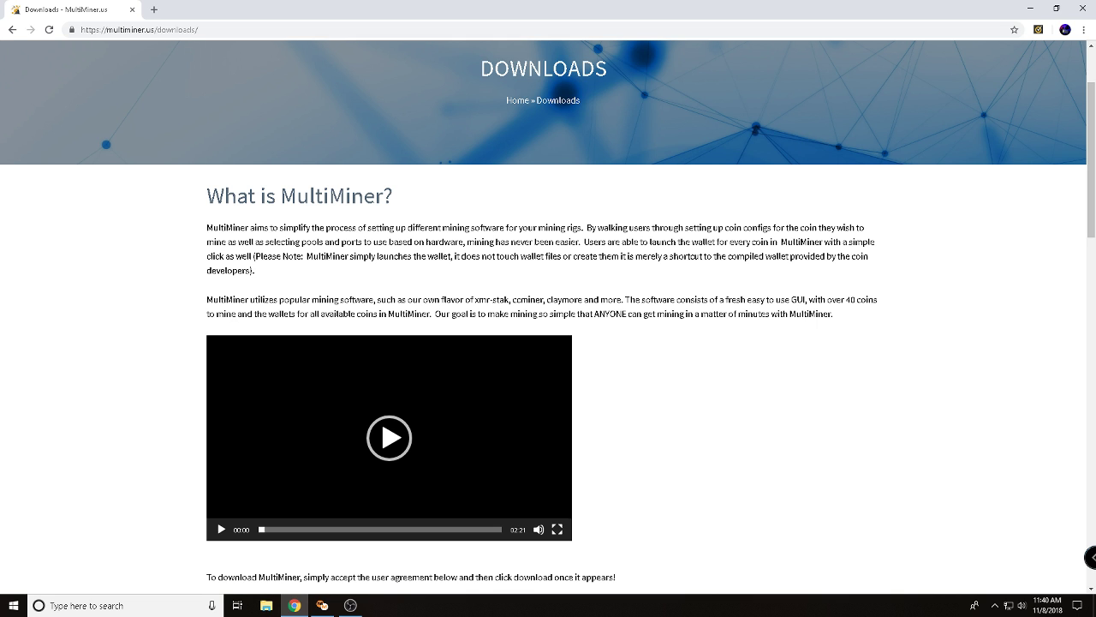
{"action": "scroll", "coordinate": [548, 342], "scroll_direction": "down", "scroll_amount": 2}
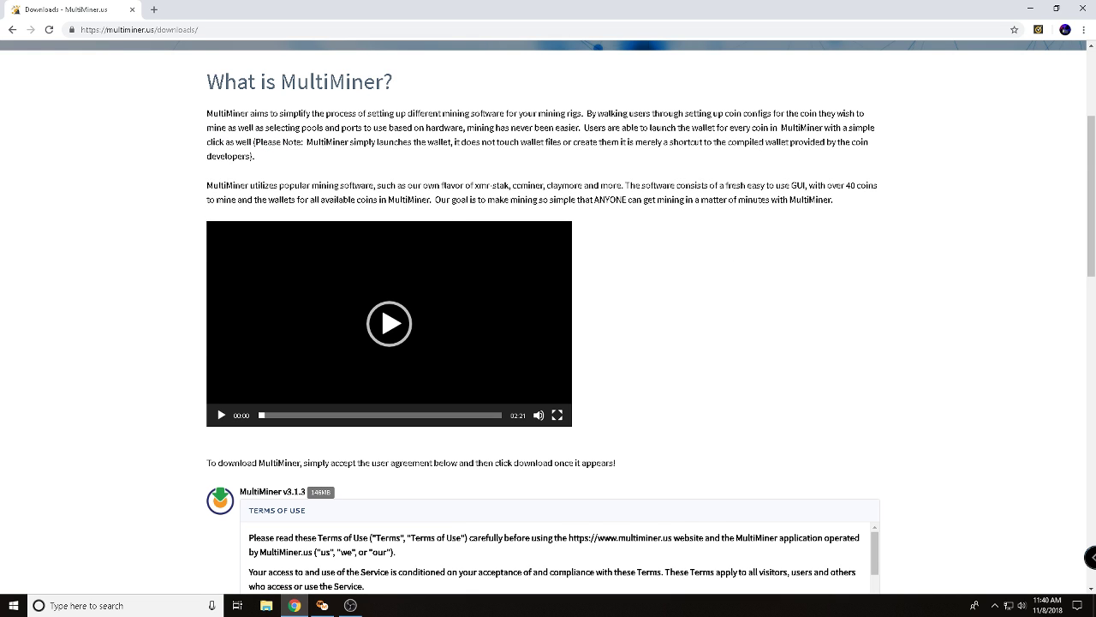
{"action": "scroll", "coordinate": [548, 317], "scroll_direction": "down", "scroll_amount": 3}
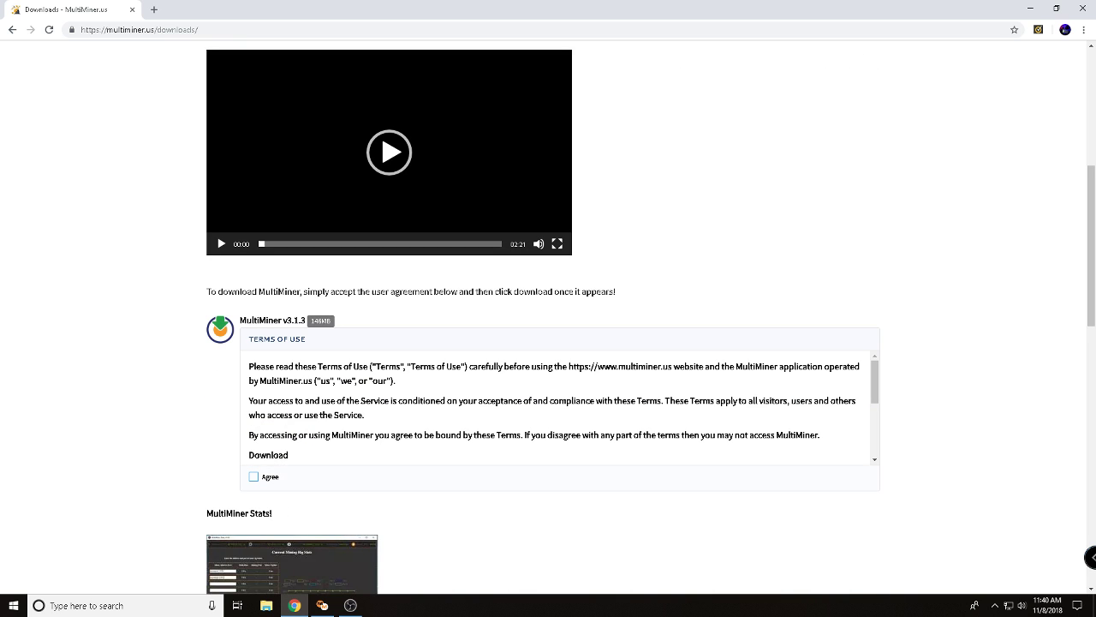
{"action": "scroll", "coordinate": [548, 316], "scroll_direction": "down", "scroll_amount": 10}
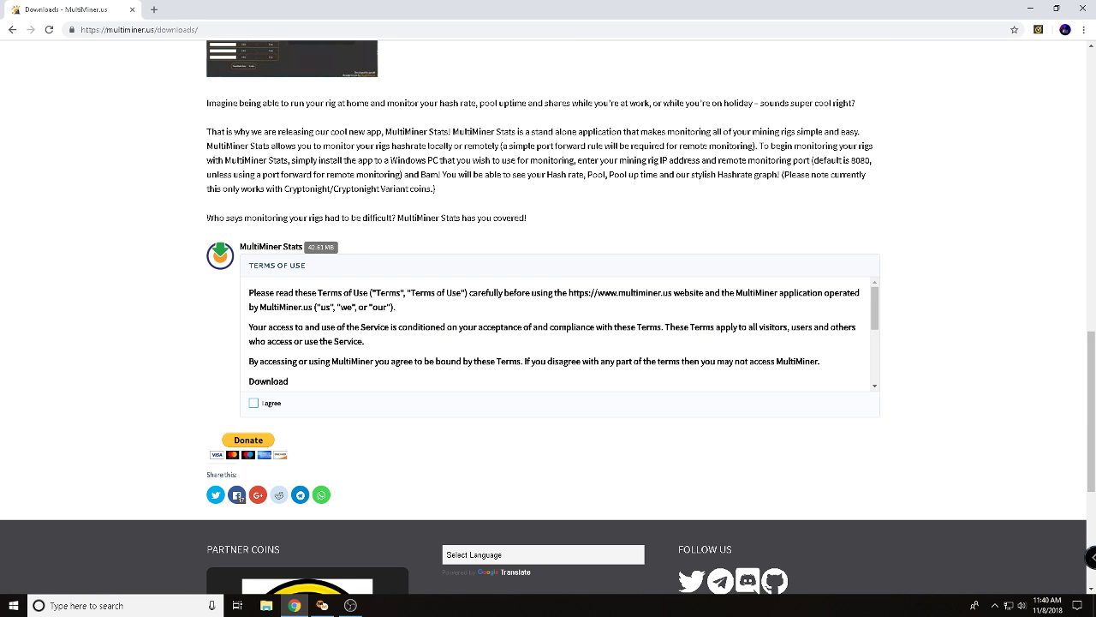
{"action": "scroll", "coordinate": [548, 317], "scroll_direction": "up", "scroll_amount": 7}
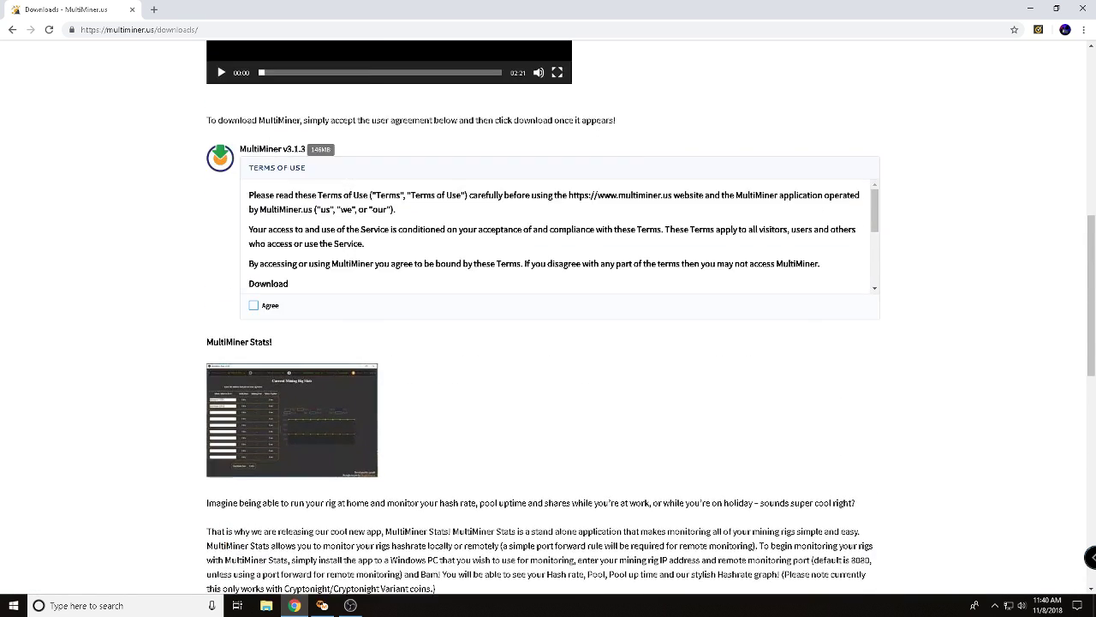
{"action": "scroll", "coordinate": [548, 317], "scroll_direction": "up", "scroll_amount": 9}
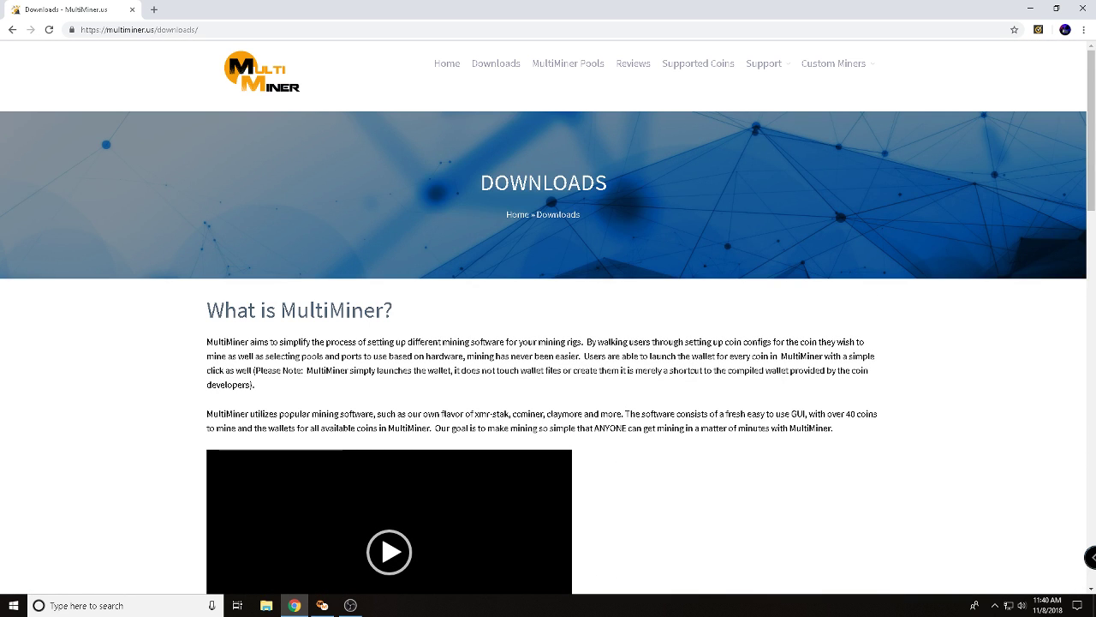
{"action": "scroll", "coordinate": [548, 317], "scroll_direction": "down", "scroll_amount": 2}
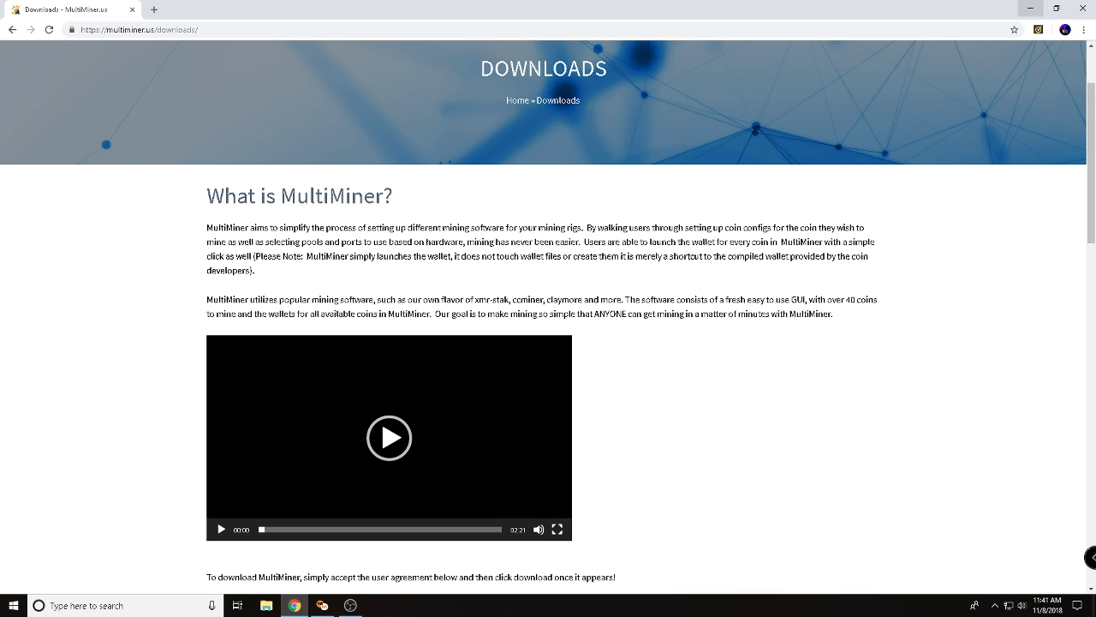
{"action": "left_click", "coordinate": [1030, 8]}
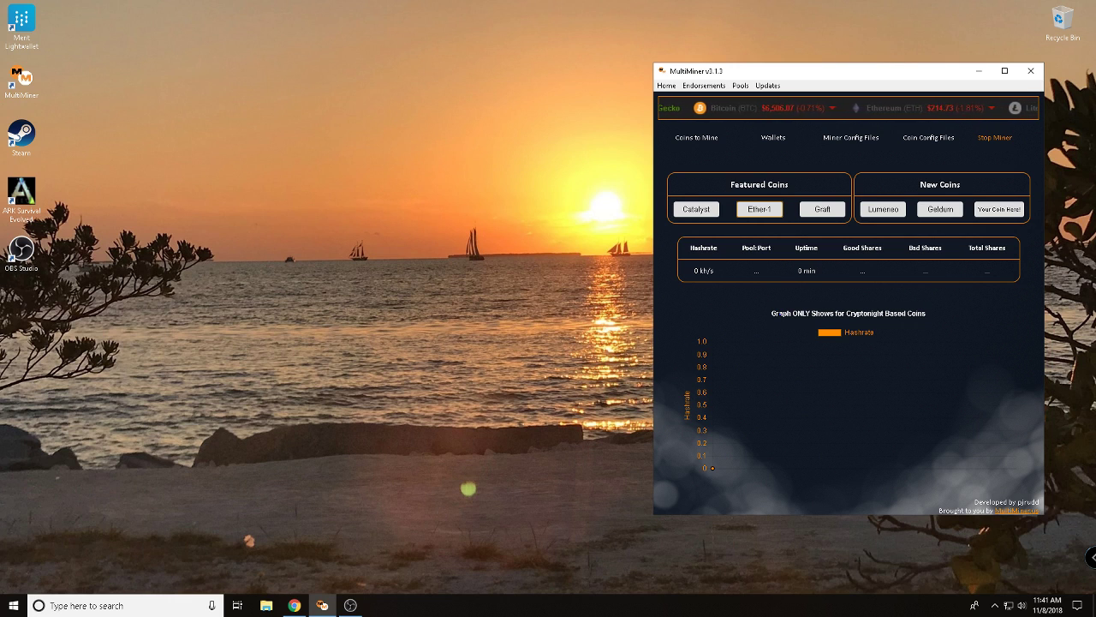
{"action": "left_click", "coordinate": [704, 84]}
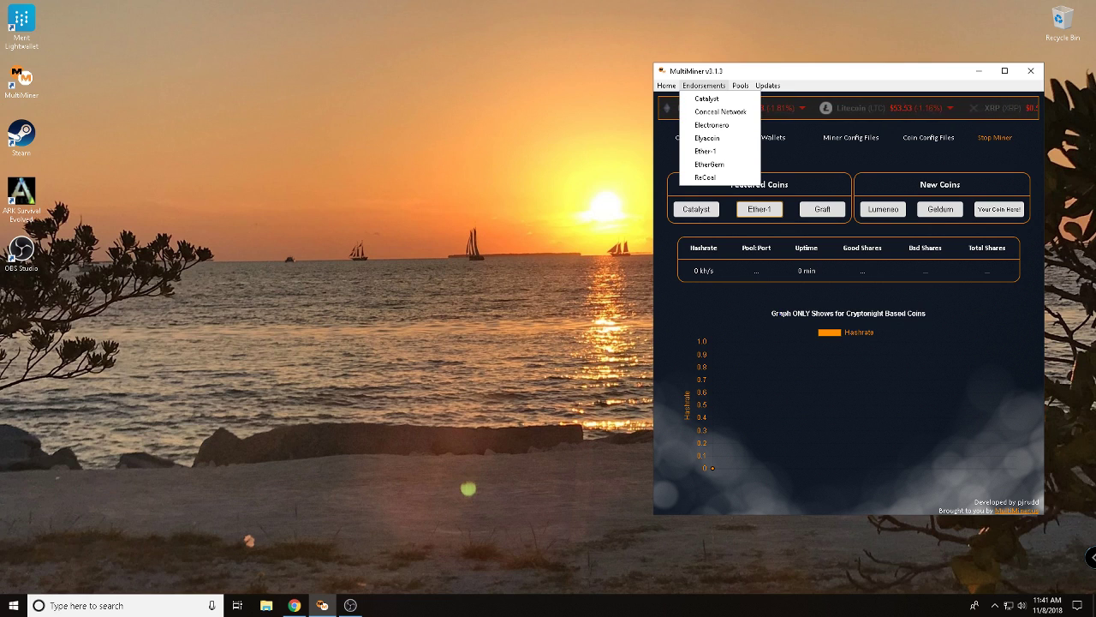
{"action": "key", "text": "Right"}
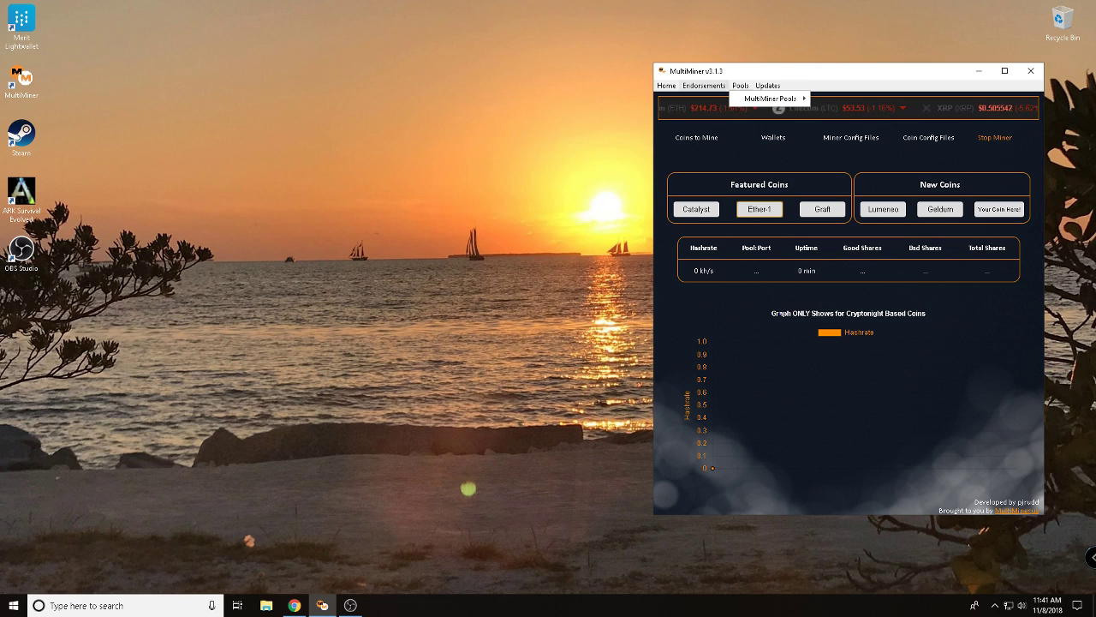
{"action": "key", "text": "Right"}
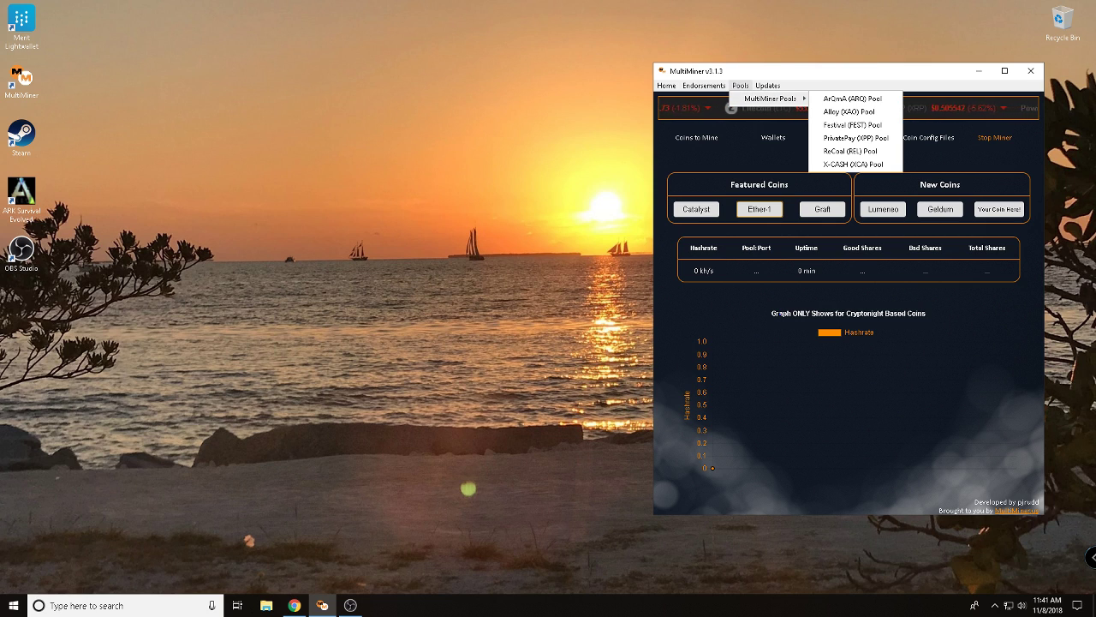
{"action": "key", "text": "Right"}
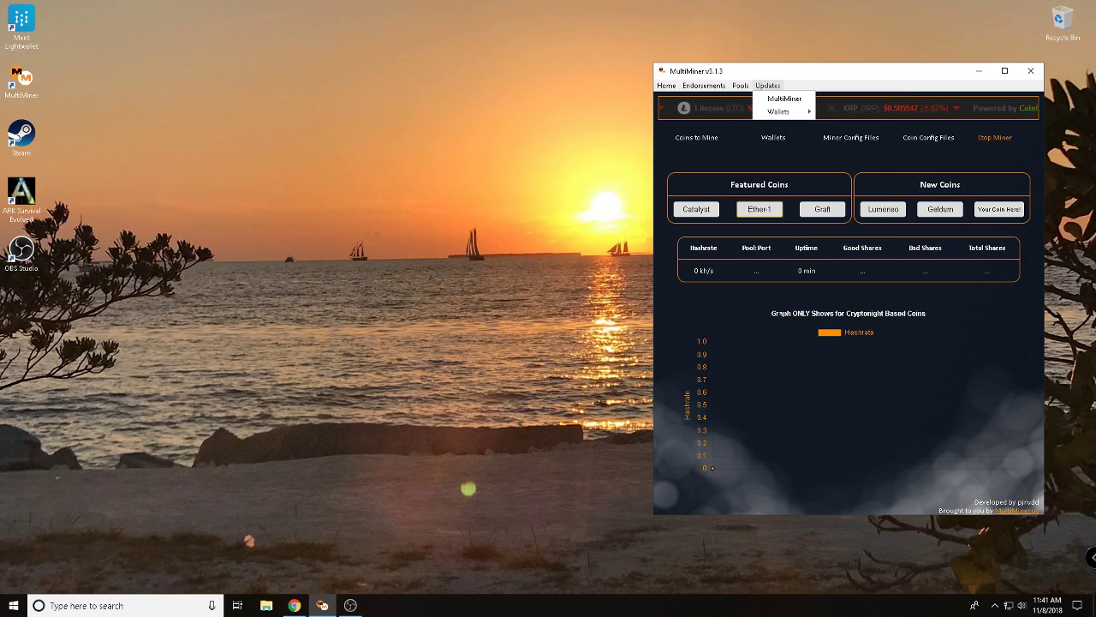
{"action": "key", "text": "Right"}
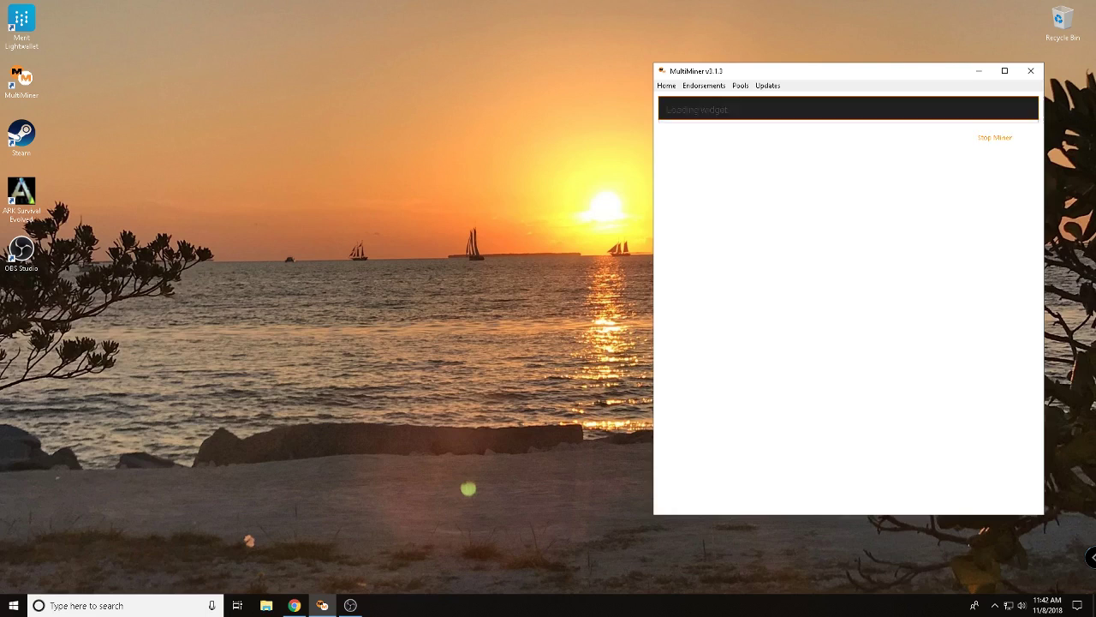
{"action": "mouse_move", "coordinate": [712, 467]}
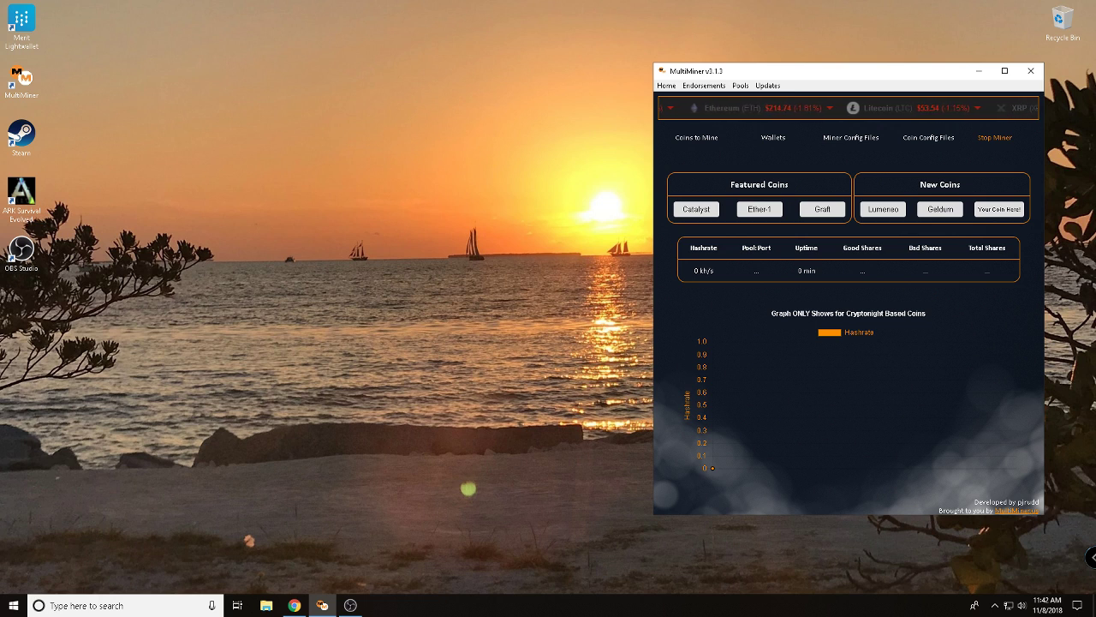
{"action": "left_click", "coordinate": [696, 209]}
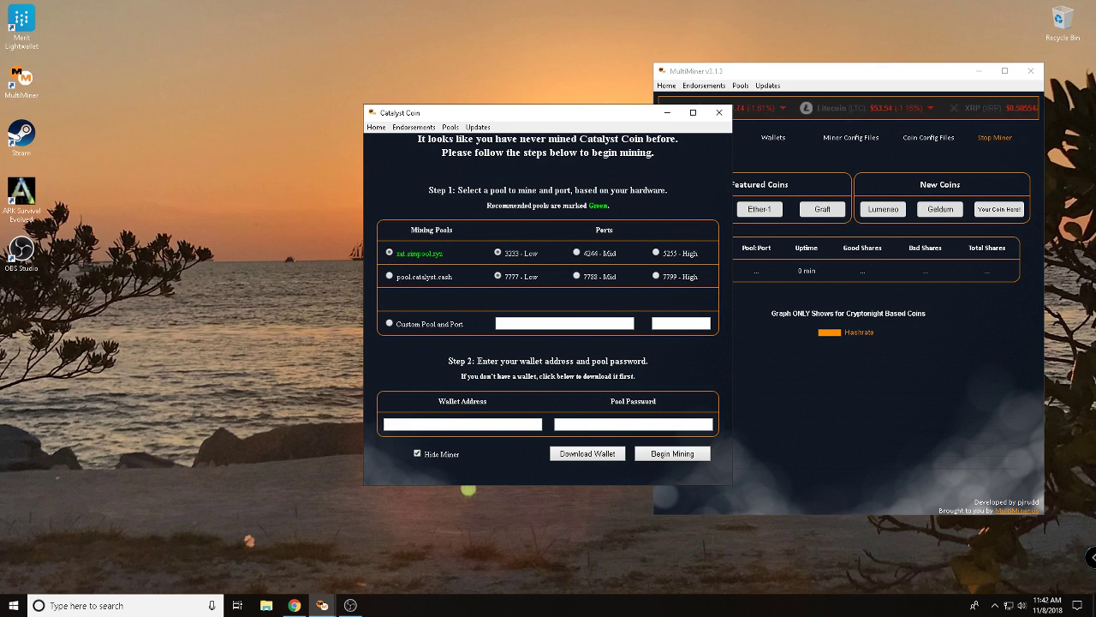
{"action": "left_click", "coordinate": [719, 112]}
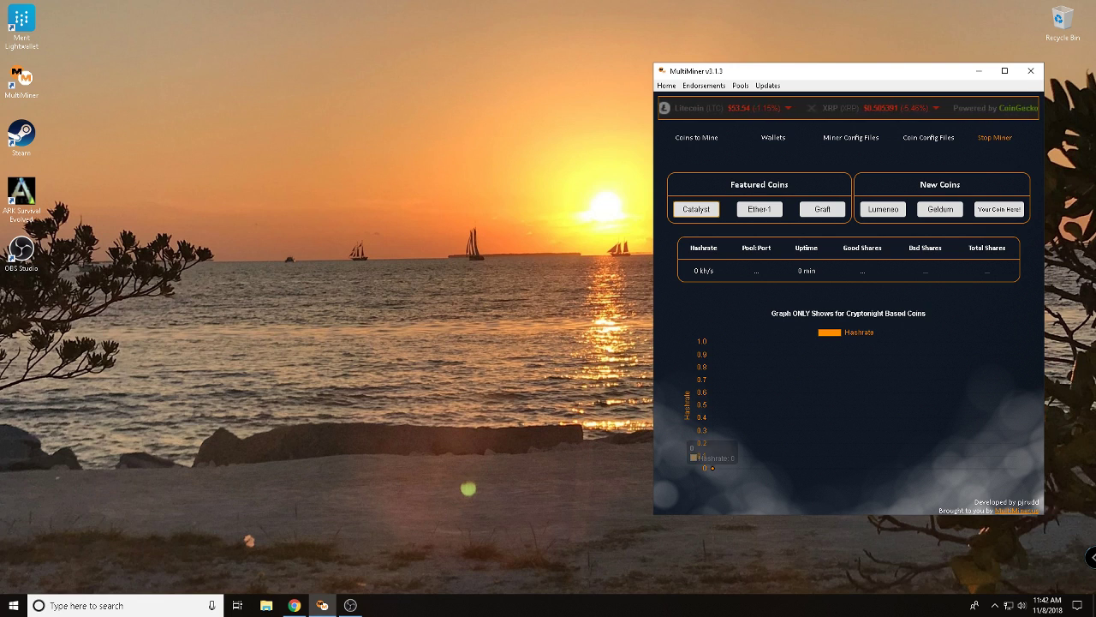
Pick Raven from the Coins to Mine list so ccminer starts on the Raven pool
{"action": "left_click", "coordinate": [696, 137]}
{"action": "scroll", "coordinate": [693, 256], "scroll_direction": "down", "scroll_amount": 5}
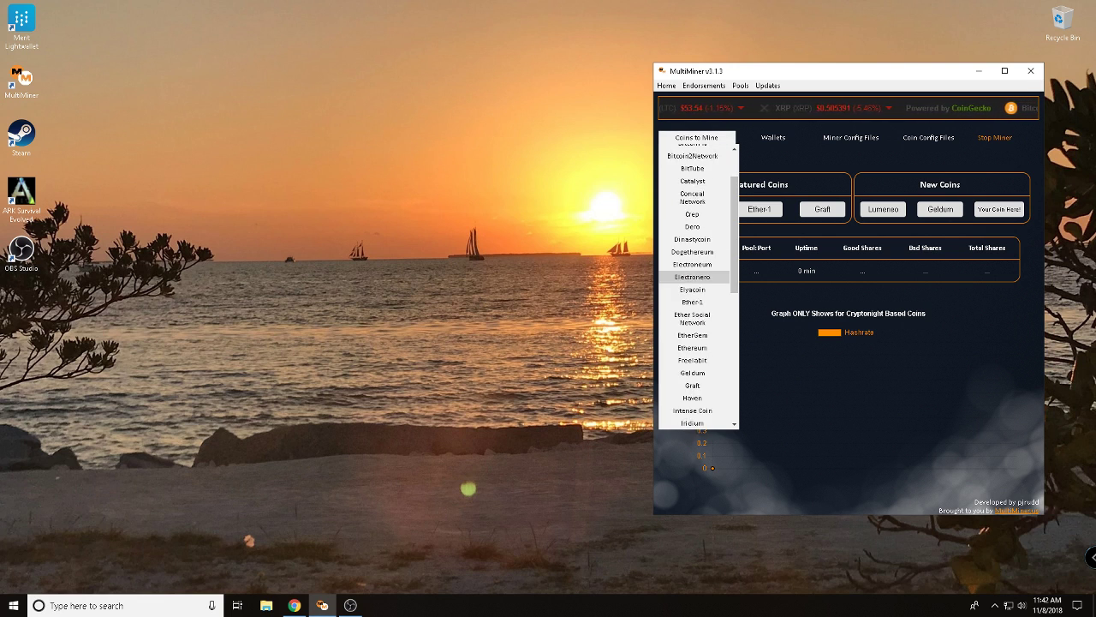
{"action": "scroll", "coordinate": [694, 288], "scroll_direction": "down", "scroll_amount": 3}
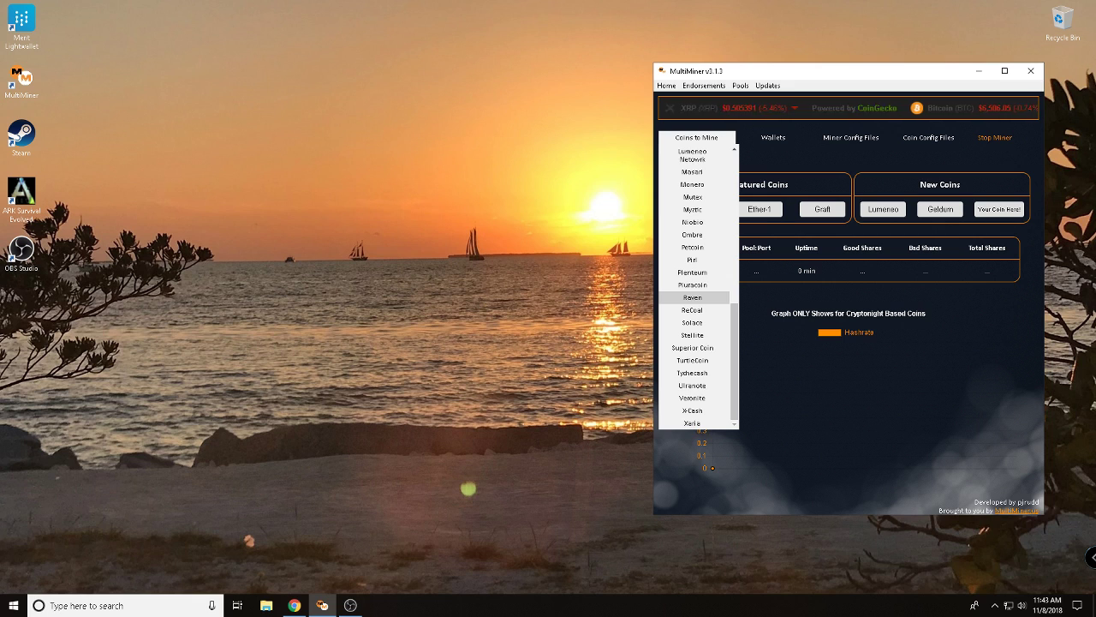
{"action": "scroll", "coordinate": [694, 291], "scroll_direction": "up", "scroll_amount": 7}
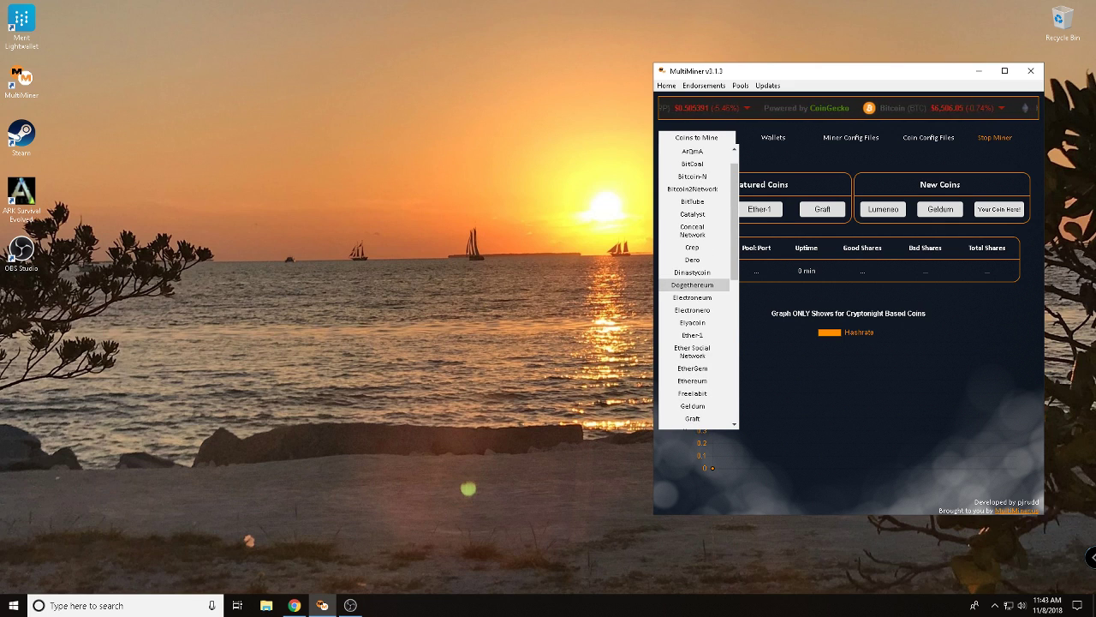
{"action": "scroll", "coordinate": [693, 284], "scroll_direction": "up", "scroll_amount": 1}
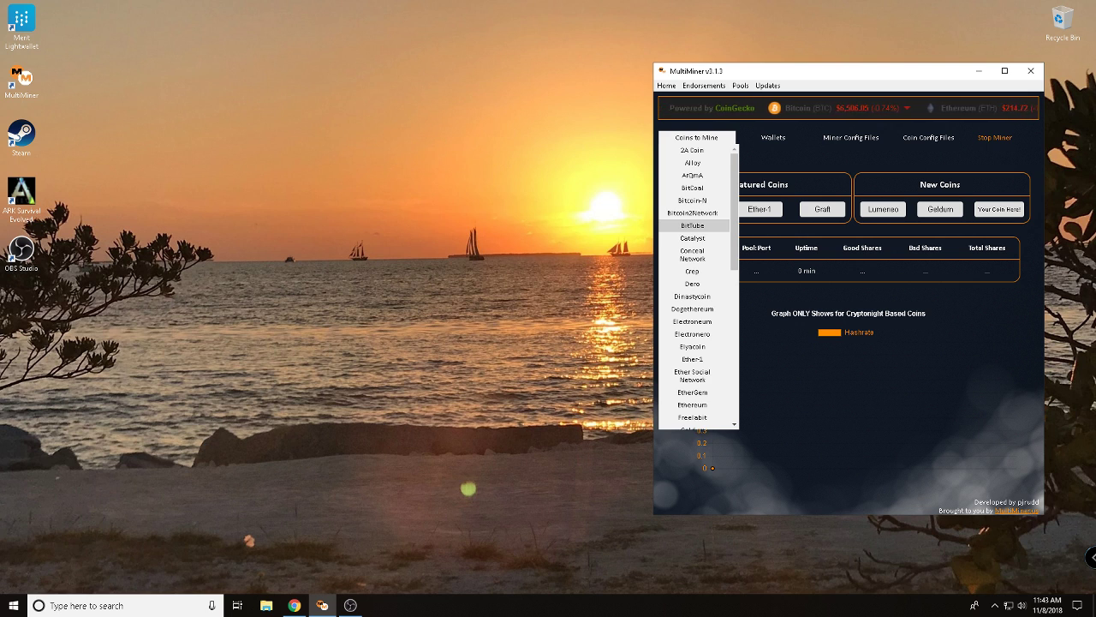
{"action": "left_click", "coordinate": [692, 225]}
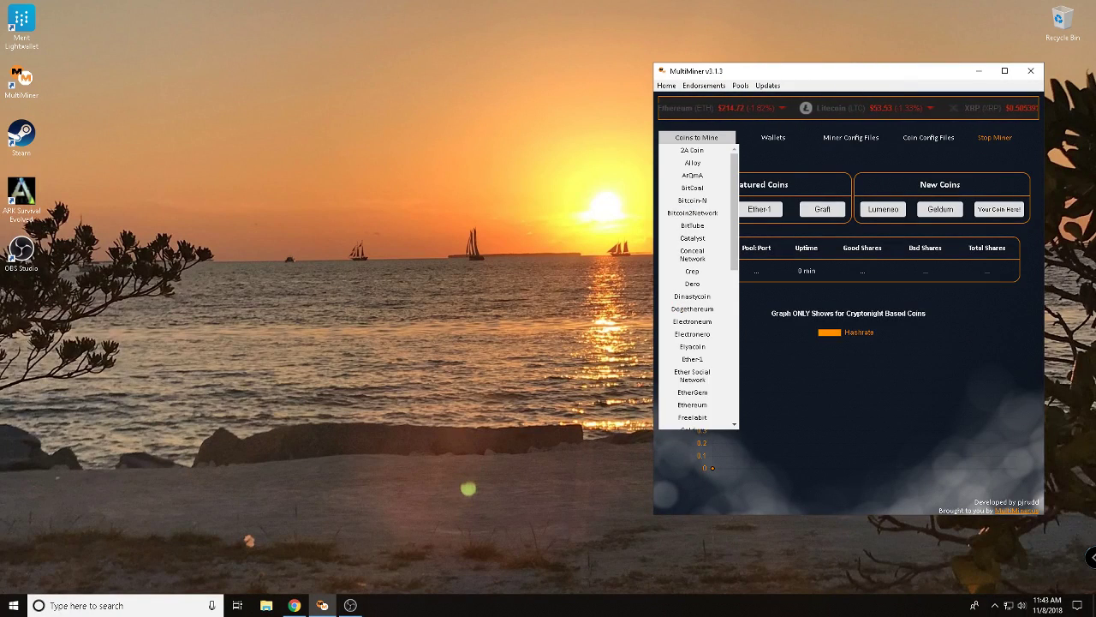
{"action": "scroll", "coordinate": [691, 322], "scroll_direction": "down", "scroll_amount": 10}
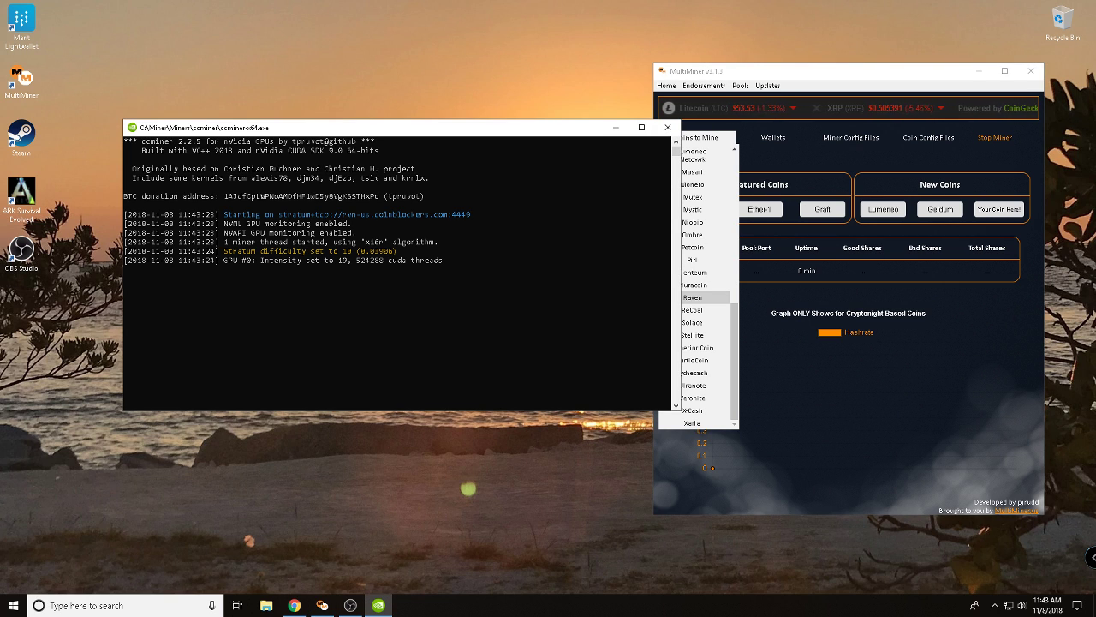
Move the ccminer console to the top-left and stretch it taller
{"action": "left_click", "coordinate": [442, 128]}
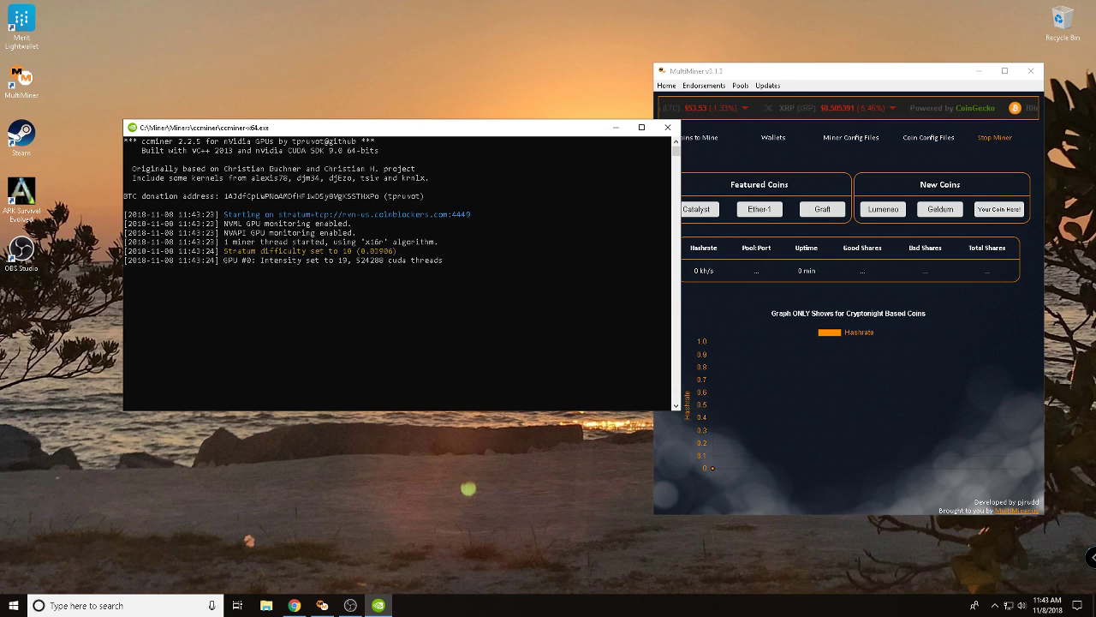
{"action": "left_click_drag", "start_coordinate": [442, 127], "coordinate": [392, 38]}
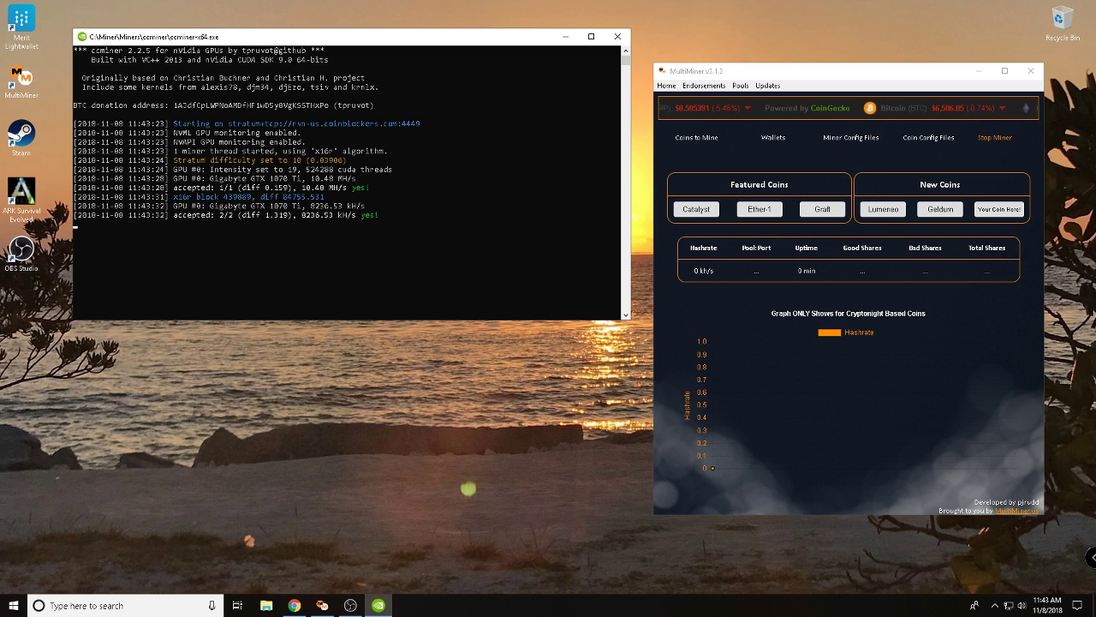
{"action": "left_click_drag", "start_coordinate": [423, 320], "coordinate": [392, 579]}
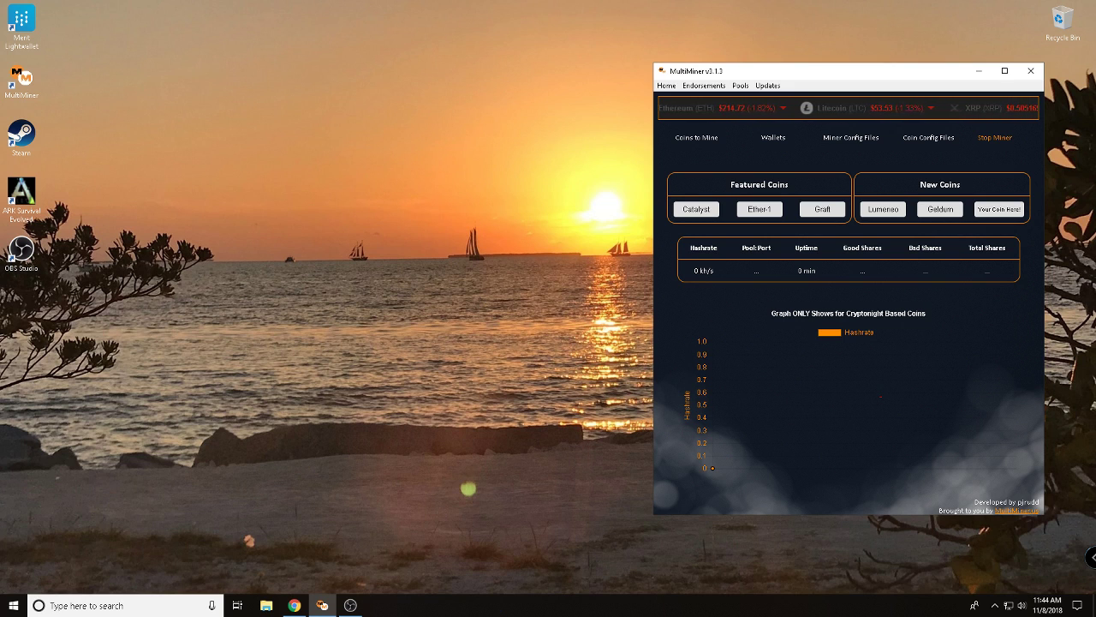
Start Ether-1 mining in Claymore and shift its console slightly right
{"action": "left_click", "coordinate": [759, 209]}
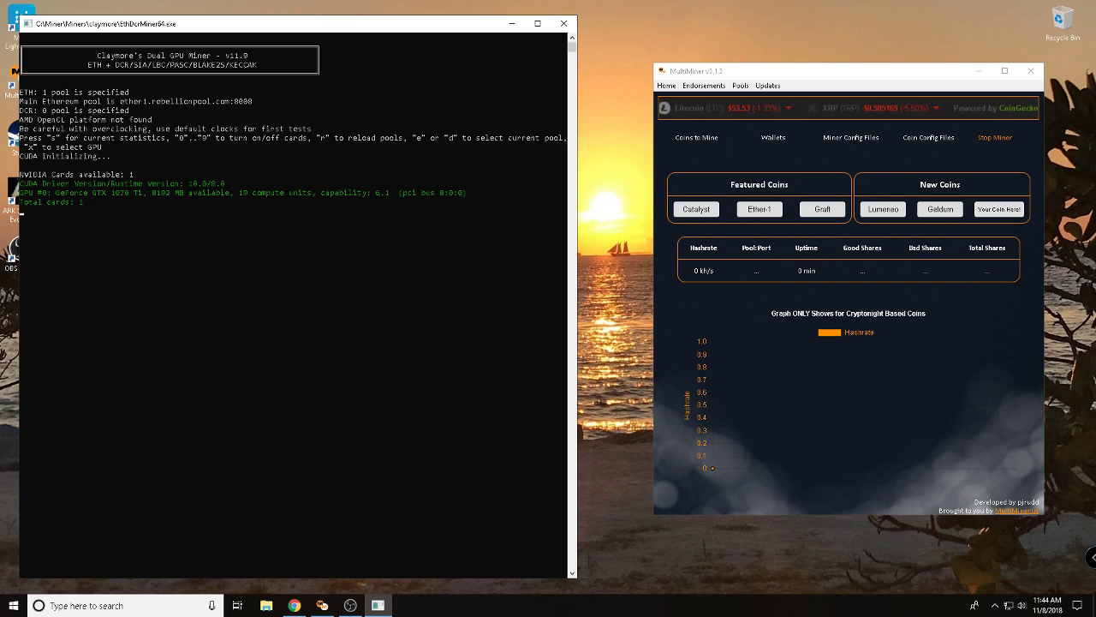
{"action": "left_click_drag", "start_coordinate": [300, 23], "coordinate": [337, 24]}
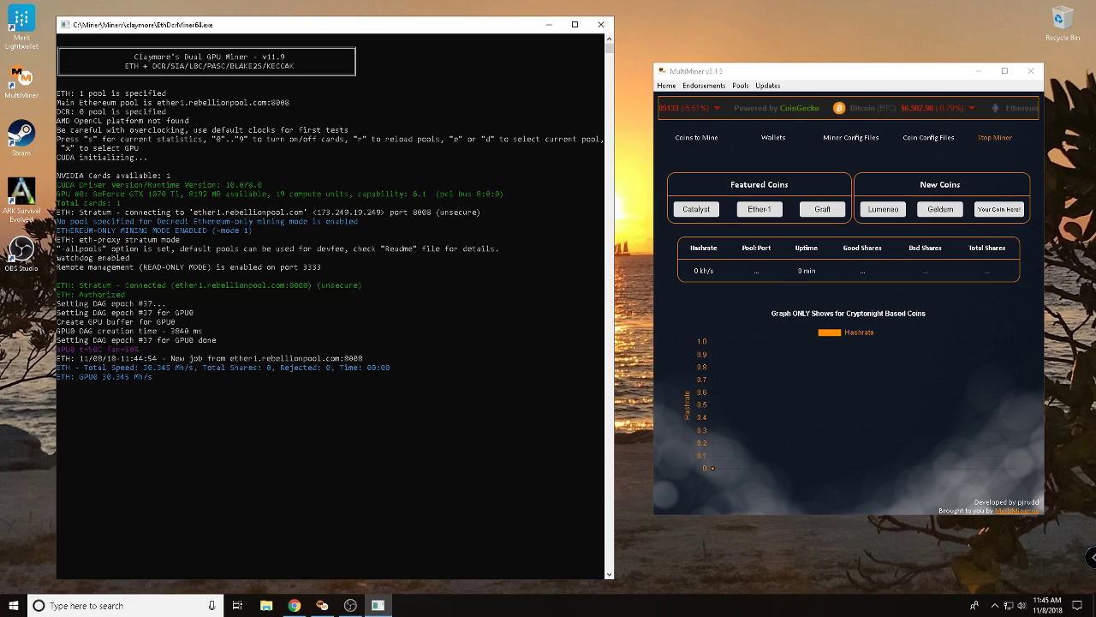
View the Ether-1 coin config batch file in Notepad, then close it
{"action": "left_click", "coordinate": [929, 137]}
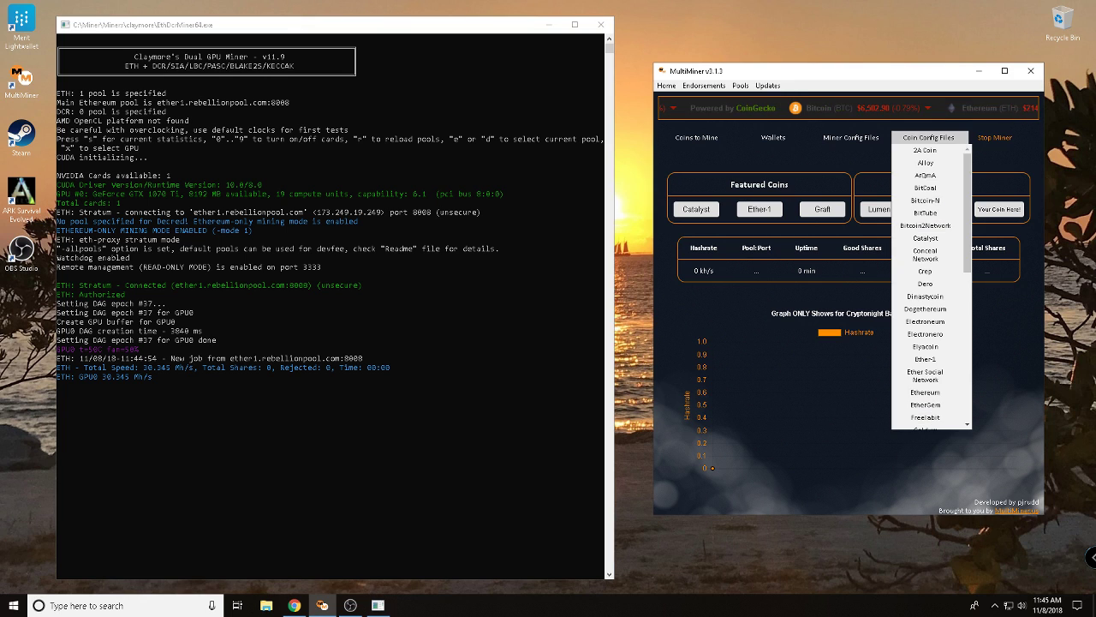
{"action": "left_click", "coordinate": [932, 171]}
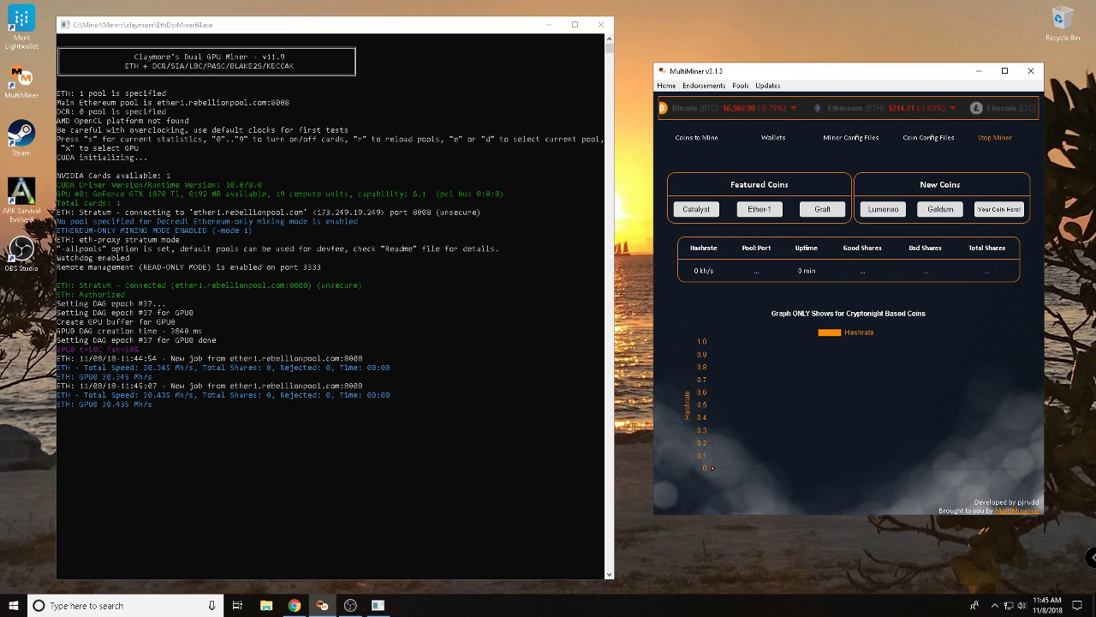
{"action": "left_click", "coordinate": [928, 137]}
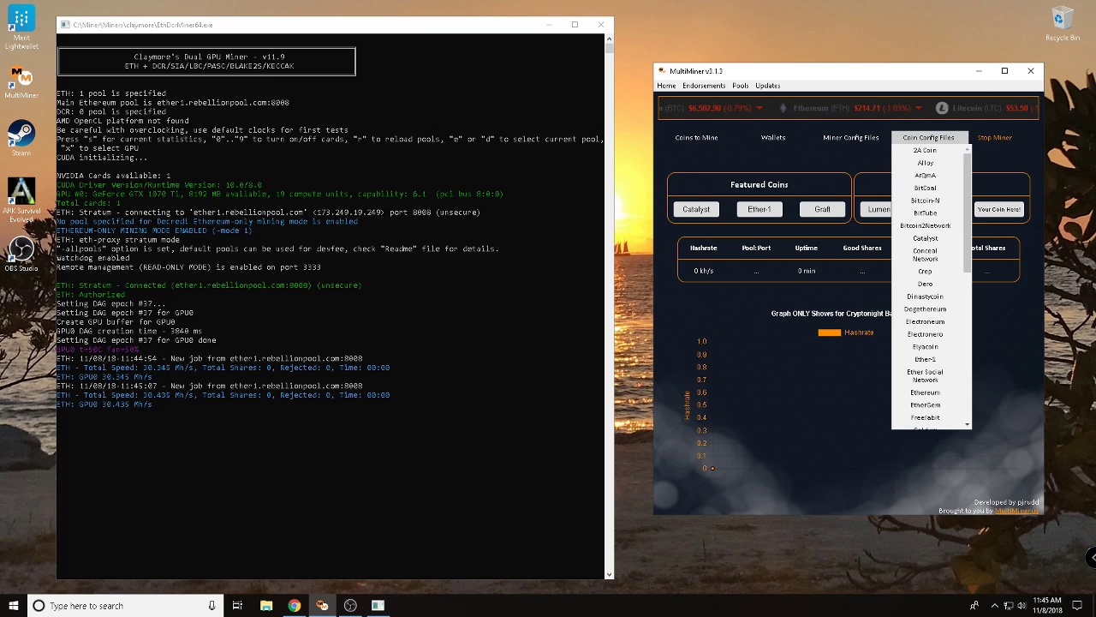
{"action": "left_click", "coordinate": [925, 359]}
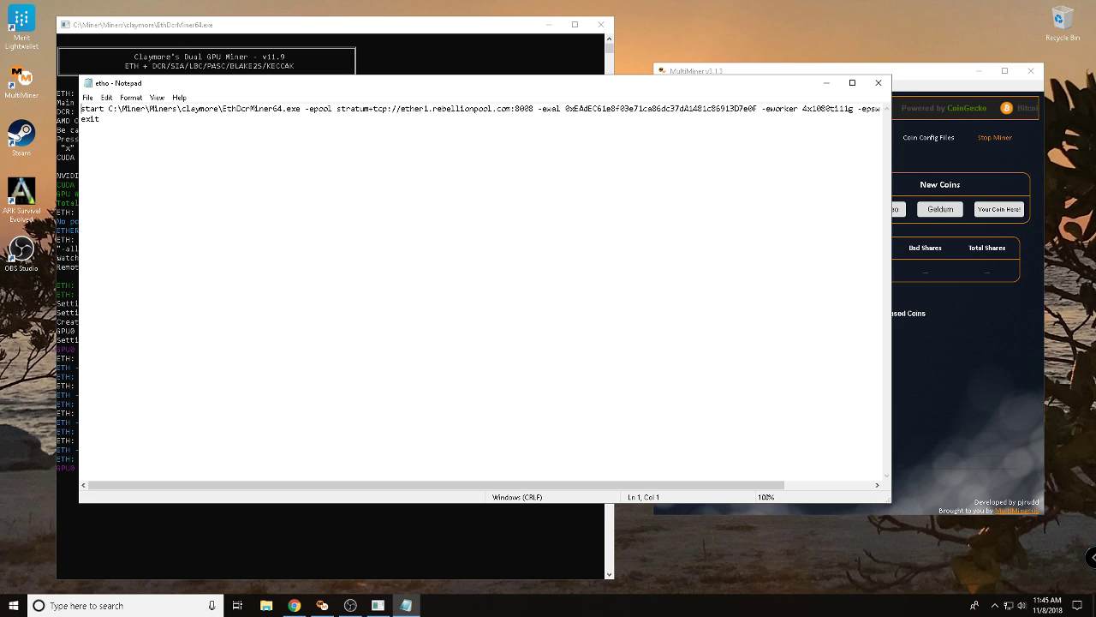
{"action": "left_click", "coordinate": [878, 83]}
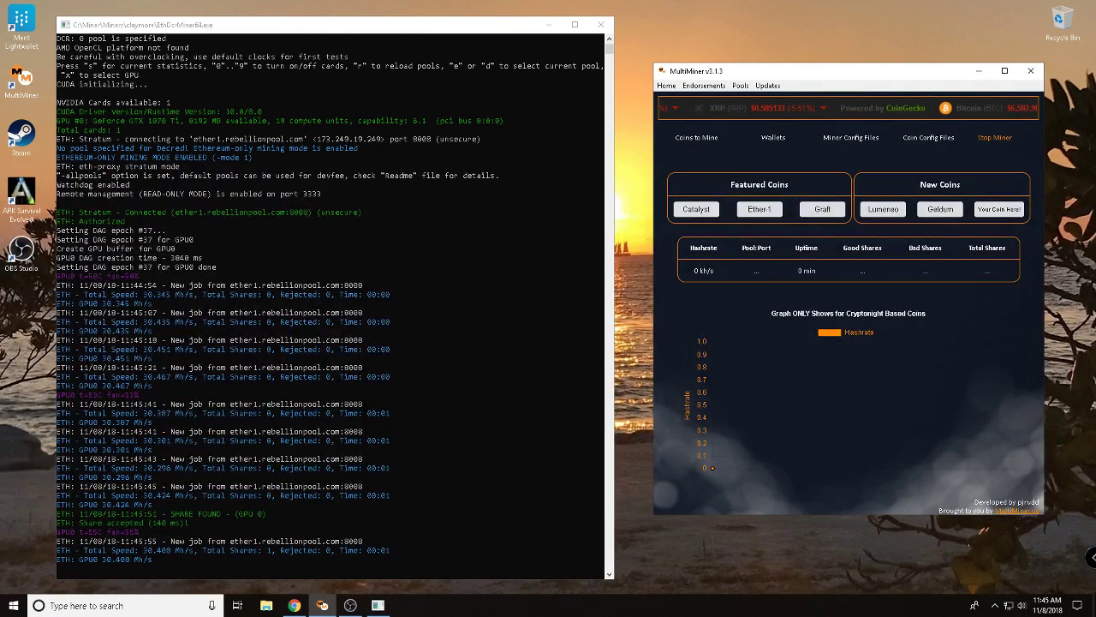
Check the Miner Config Files list, then switch to Chrome on the Downloads page
{"action": "mouse_move", "coordinate": [712, 467]}
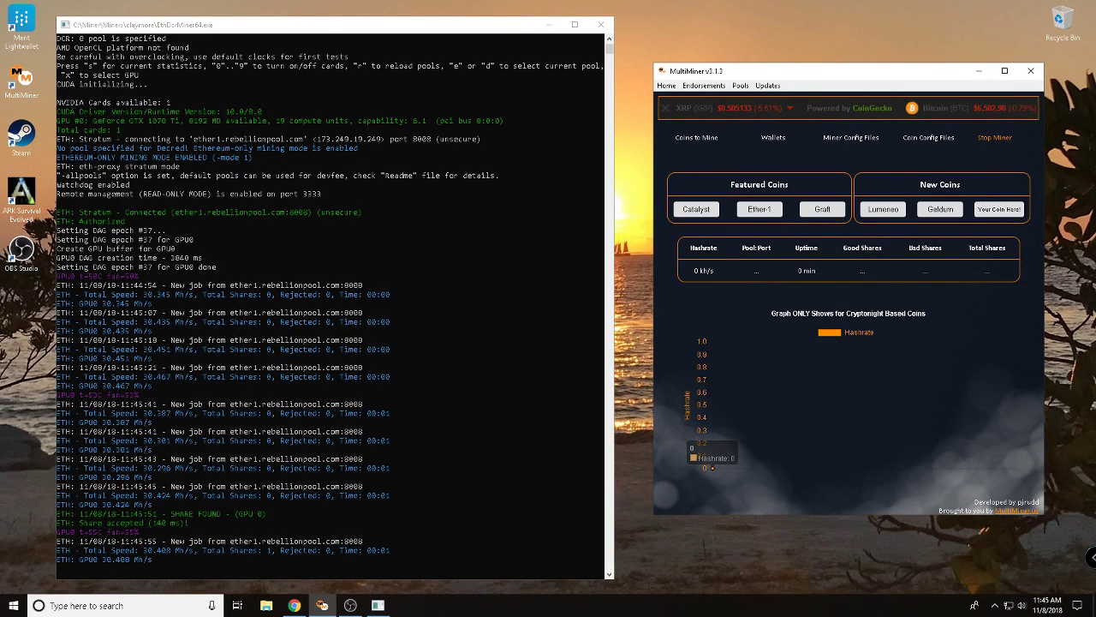
{"action": "left_click", "coordinate": [850, 137]}
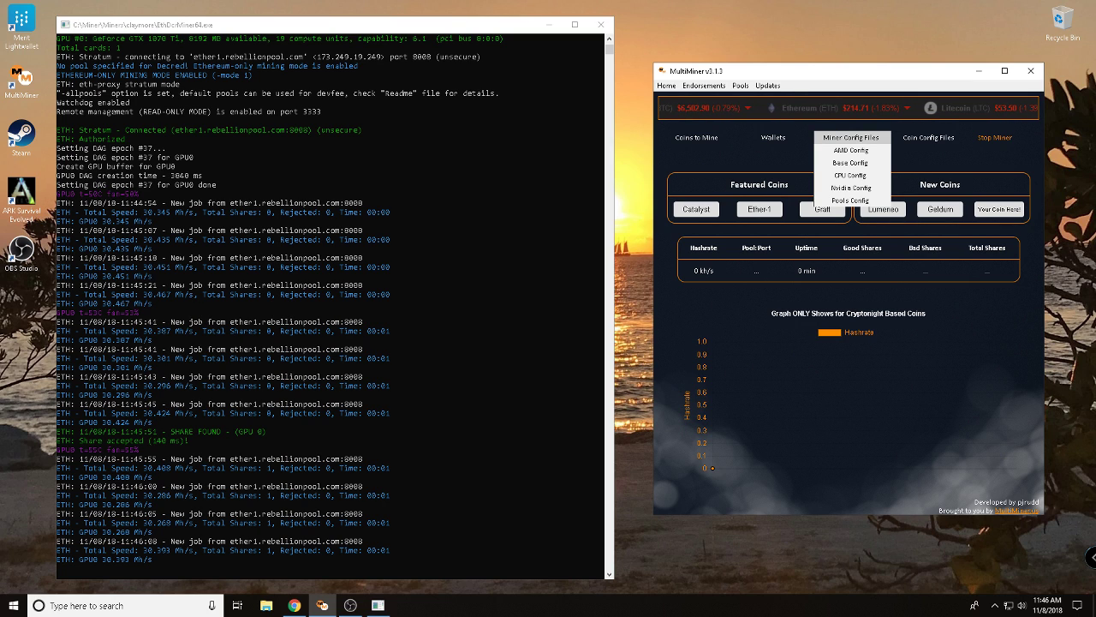
{"action": "left_click", "coordinate": [710, 468]}
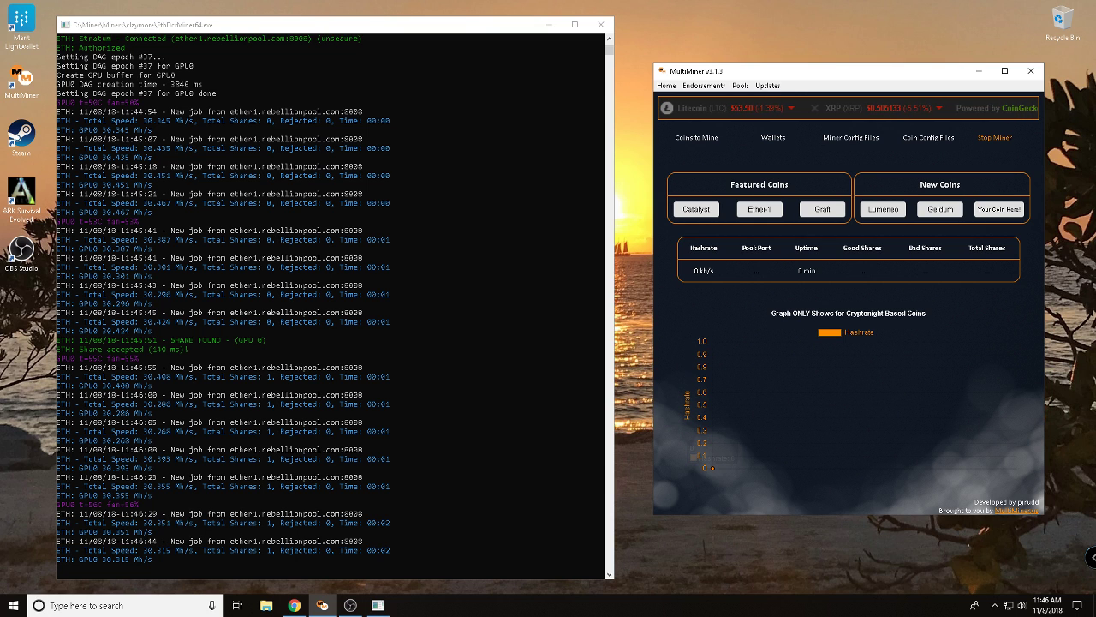
{"action": "key", "text": "alt+Tab"}
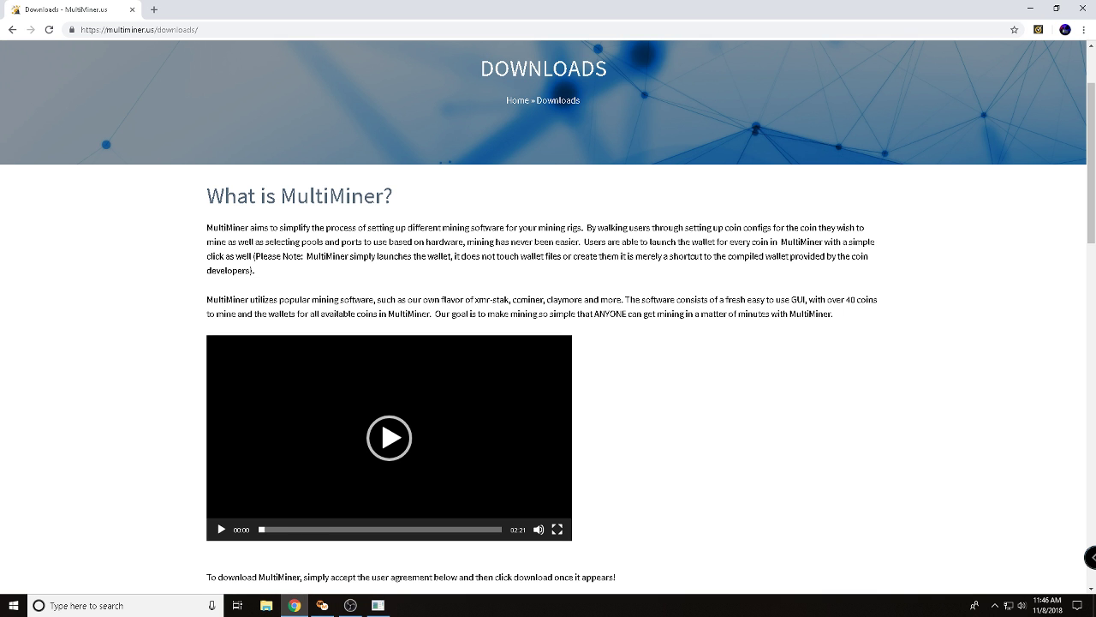
Scroll to the top of the Downloads page and load the multiminer.us home page
{"action": "scroll", "coordinate": [314, 529], "scroll_direction": "up", "scroll_amount": 2}
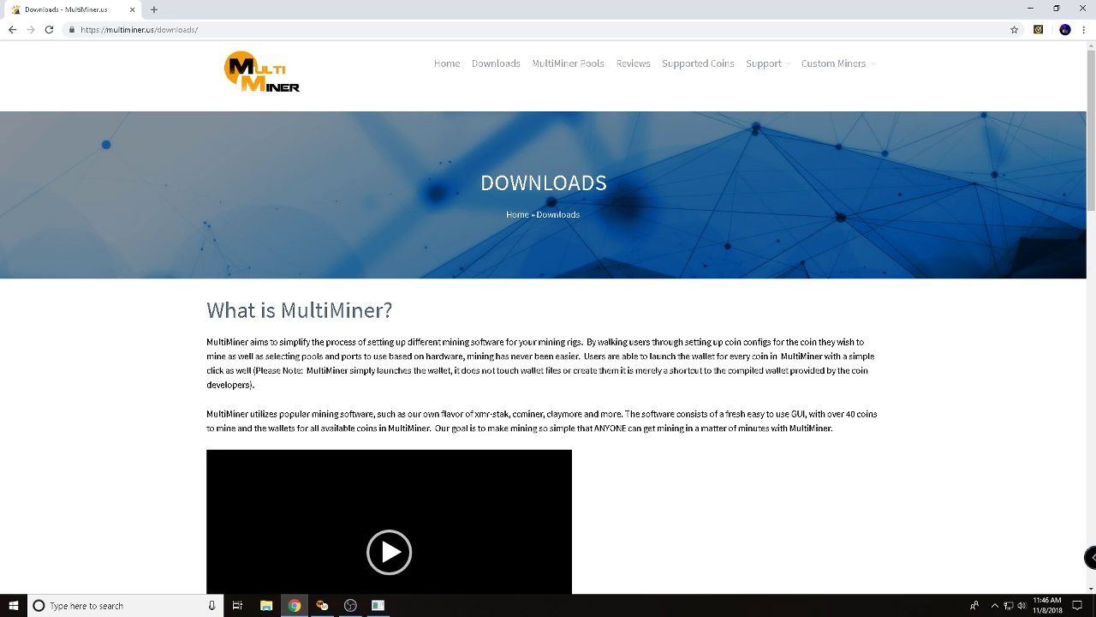
{"action": "key", "text": "F5"}
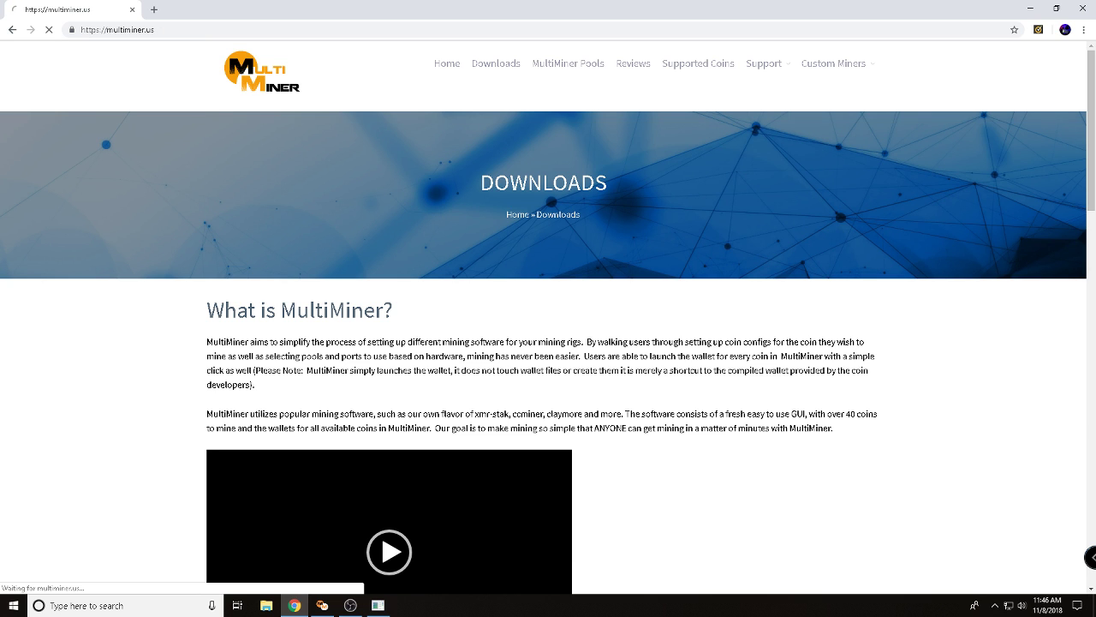